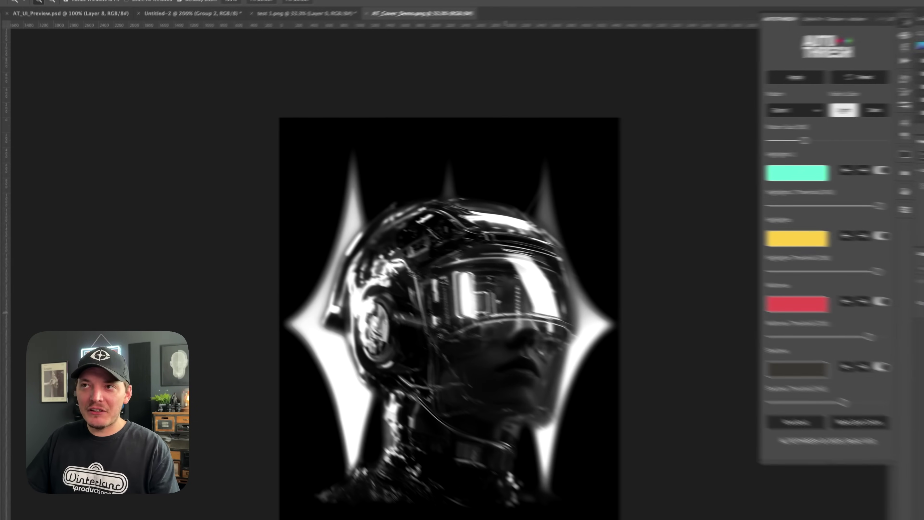
Step: Zoom the view to 50%, pick the Move tool, and return from test 1.png to AT_Cover_Demo.png
{"action": "key", "text": "super+equal"}
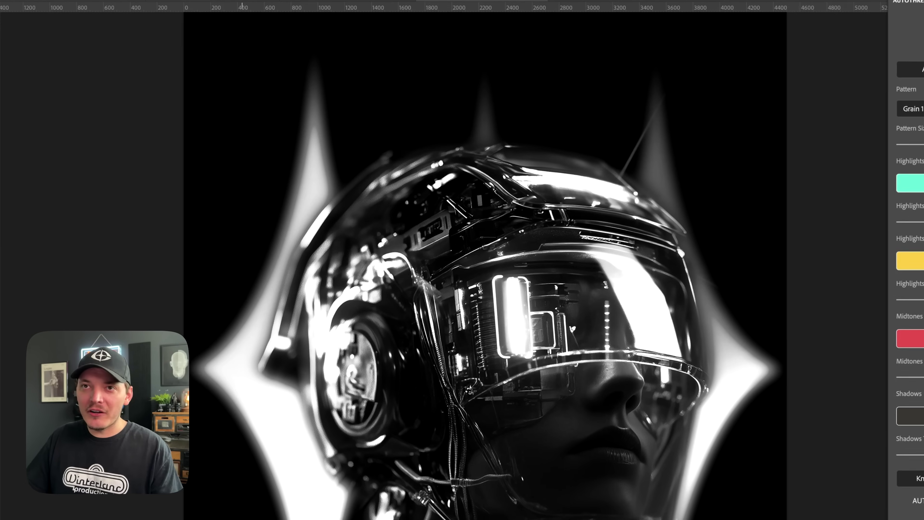
{"action": "key", "text": "v"}
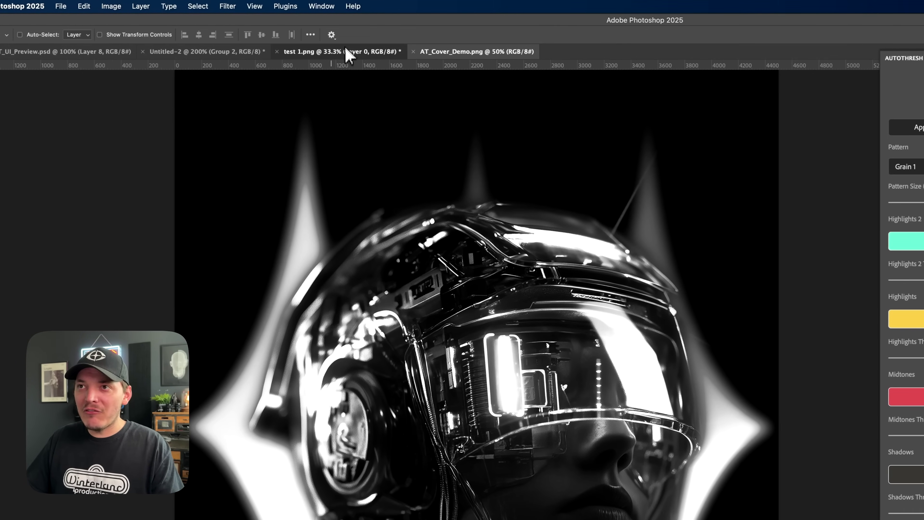
{"action": "left_click", "coordinate": [378, 41]}
{"action": "left_click", "coordinate": [459, 52]}
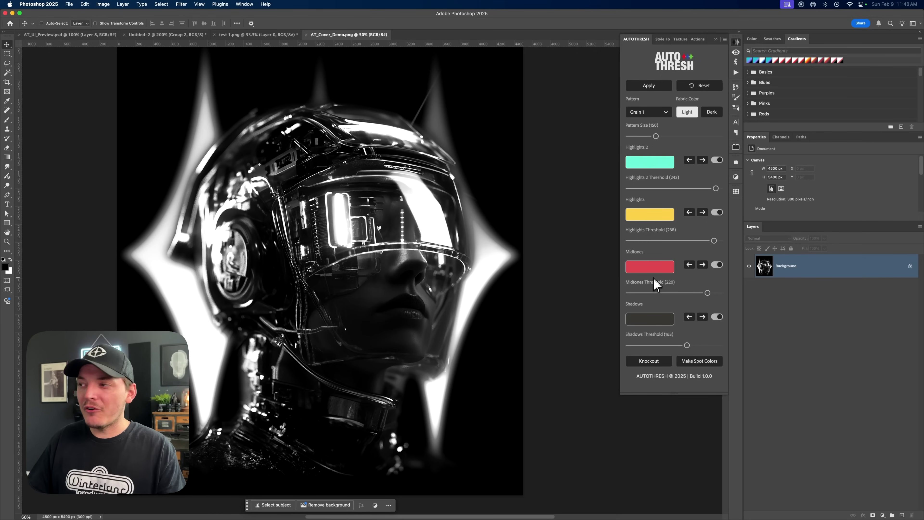
{"action": "left_click", "coordinate": [910, 266]}
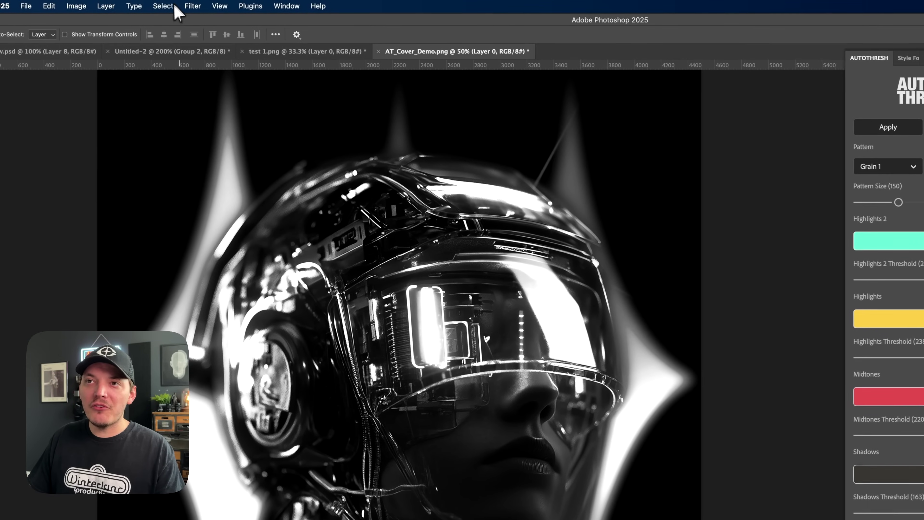
{"action": "left_click", "coordinate": [175, 6]}
{"action": "left_click", "coordinate": [206, 109]}
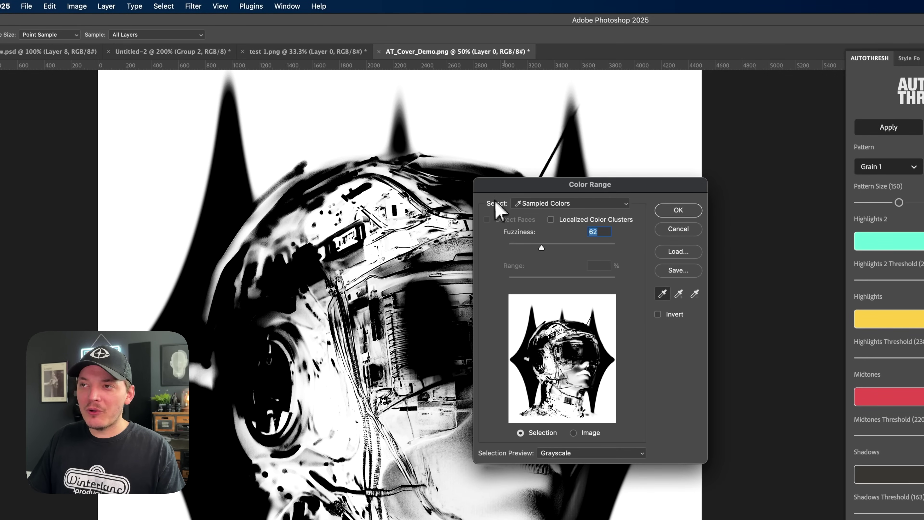
{"action": "left_click", "coordinate": [518, 204]}
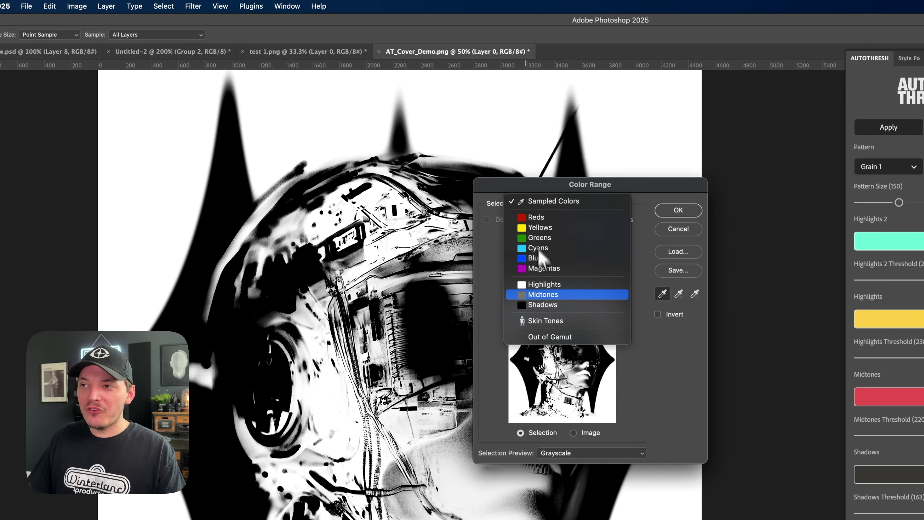
{"action": "left_click", "coordinate": [552, 286]}
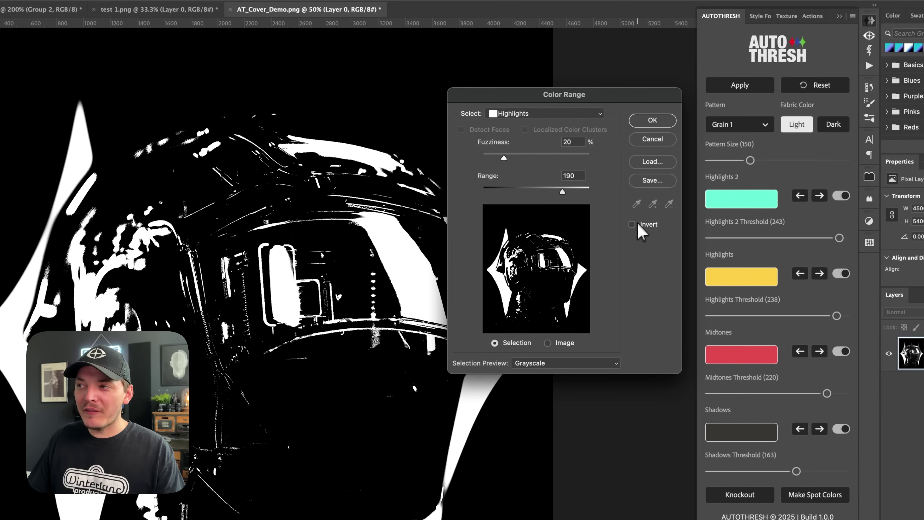
{"action": "left_click", "coordinate": [640, 229]}
{"action": "left_click", "coordinate": [640, 230]}
{"action": "left_click", "coordinate": [520, 113]}
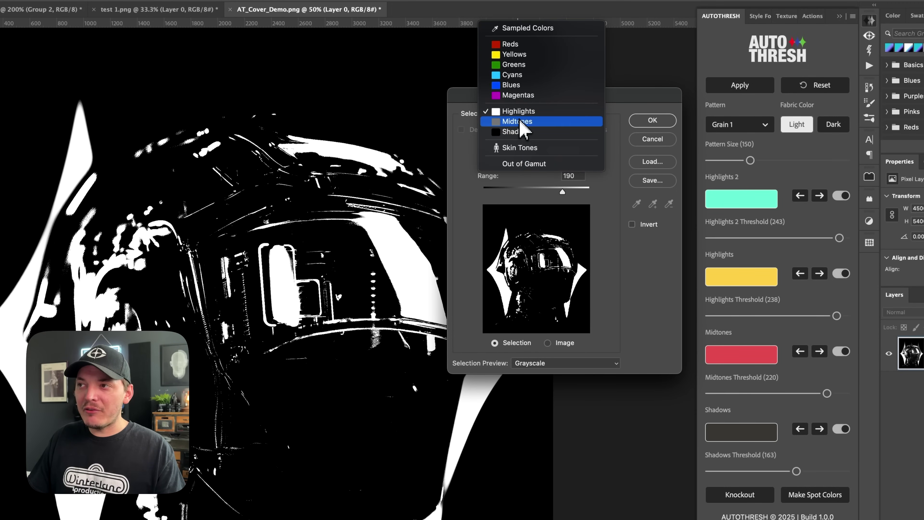
{"action": "left_click", "coordinate": [520, 122]}
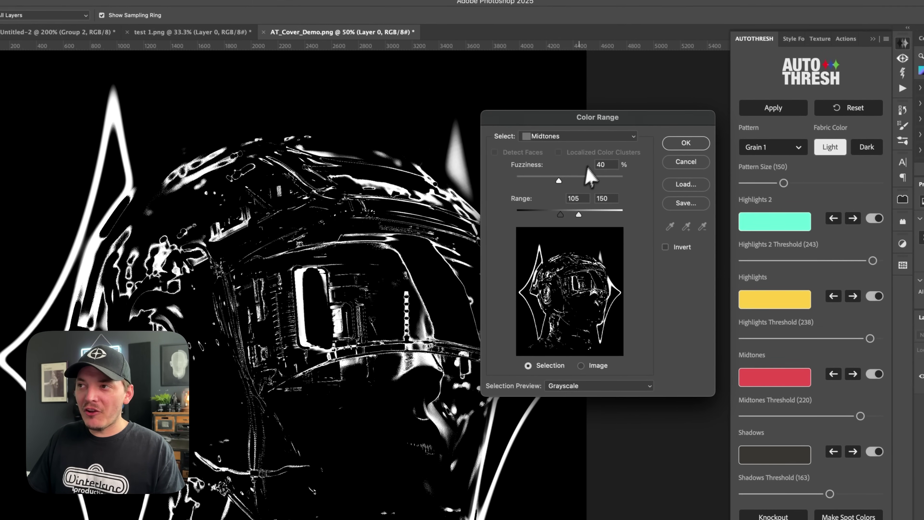
{"action": "left_click", "coordinate": [578, 136]}
{"action": "left_click", "coordinate": [578, 145]}
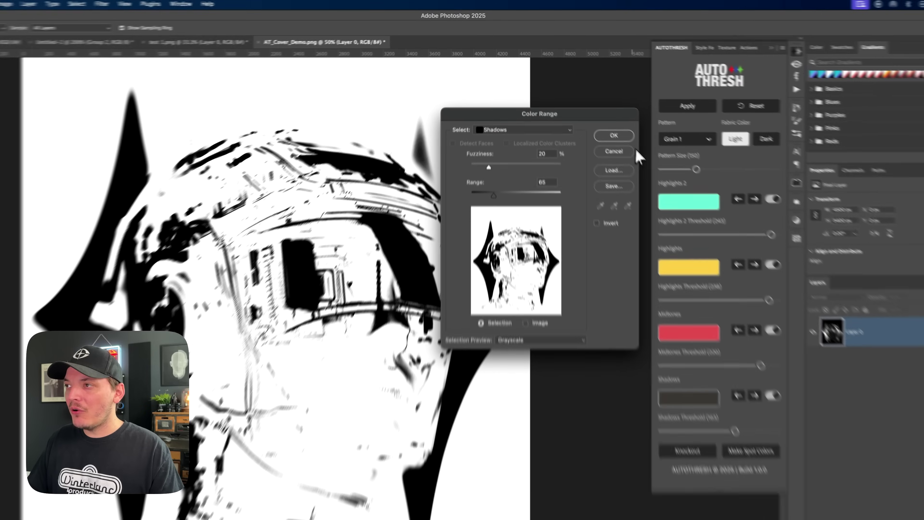
{"action": "left_click", "coordinate": [590, 121]}
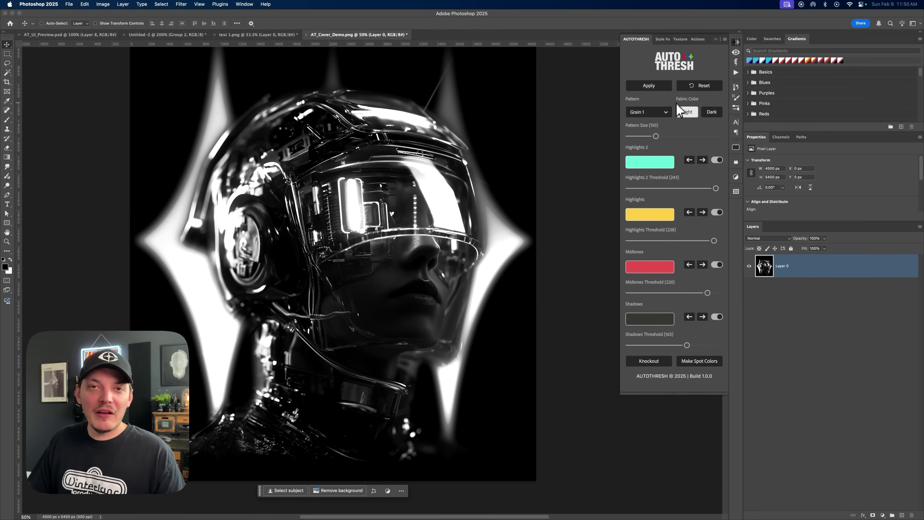
Step: Set AutoThresh Fabric Color to Dark, shifting thresholds to 247, 193, 121 and 79
{"action": "scroll", "coordinate": [487, 111], "scroll_direction": "up", "scroll_amount": 1}
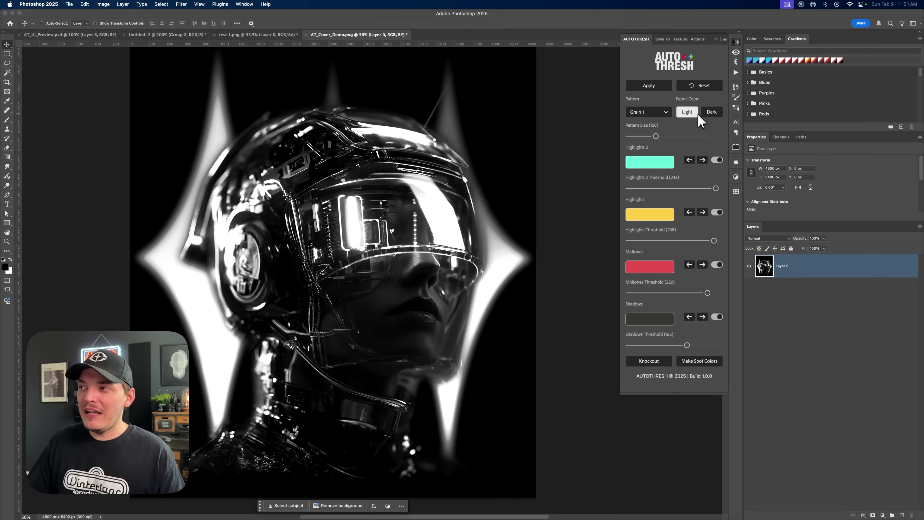
{"action": "left_click", "coordinate": [710, 113]}
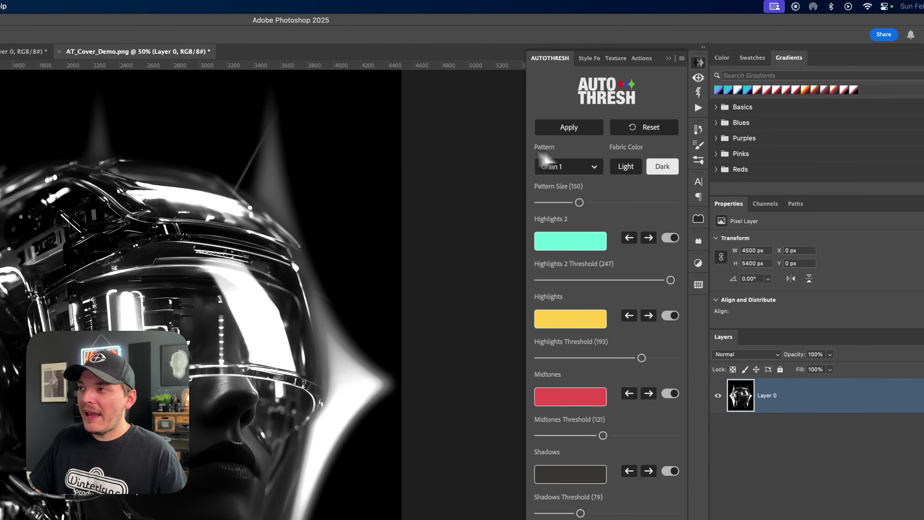
Step: Apply the dark-fabric separation and change the Highlights 2 colour from mint to white
{"action": "left_click", "coordinate": [567, 129]}
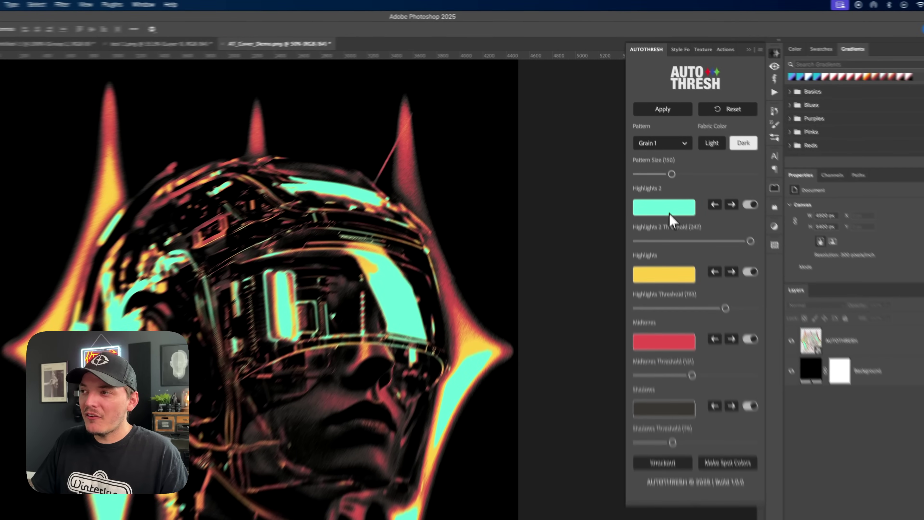
{"action": "left_click", "coordinate": [640, 166]}
{"action": "left_click", "coordinate": [627, 190]}
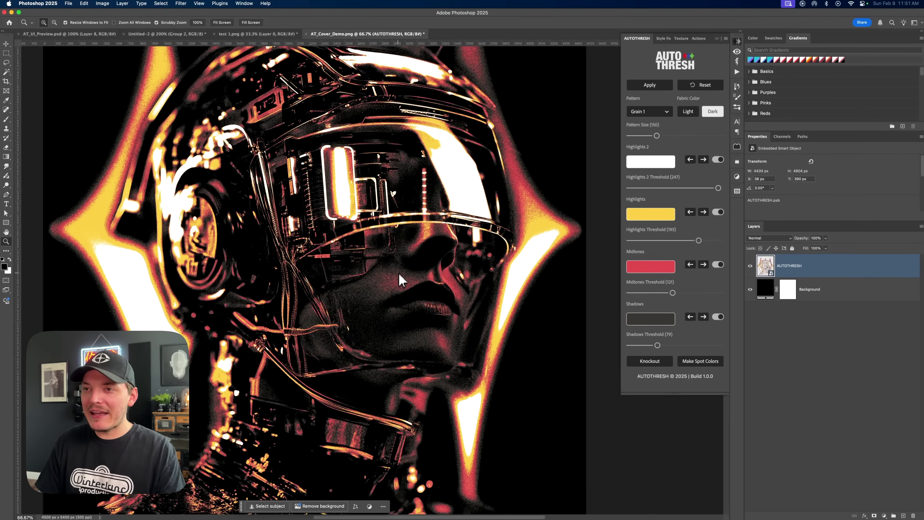
Step: Open the Levels dialog (Cmd+L) to check the portrait's tonal range
{"action": "key", "text": "super+l"}
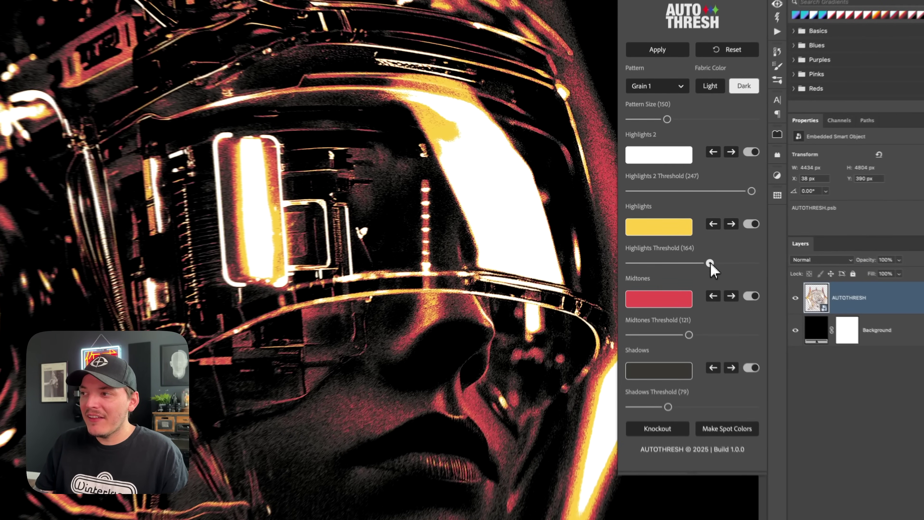
Step: Drag the thresholds to Highlights 2 208, Highlights 168 and Shadows 90, closing the preview document
{"action": "left_click_drag", "start_coordinate": [686, 240], "coordinate": [682, 240]}
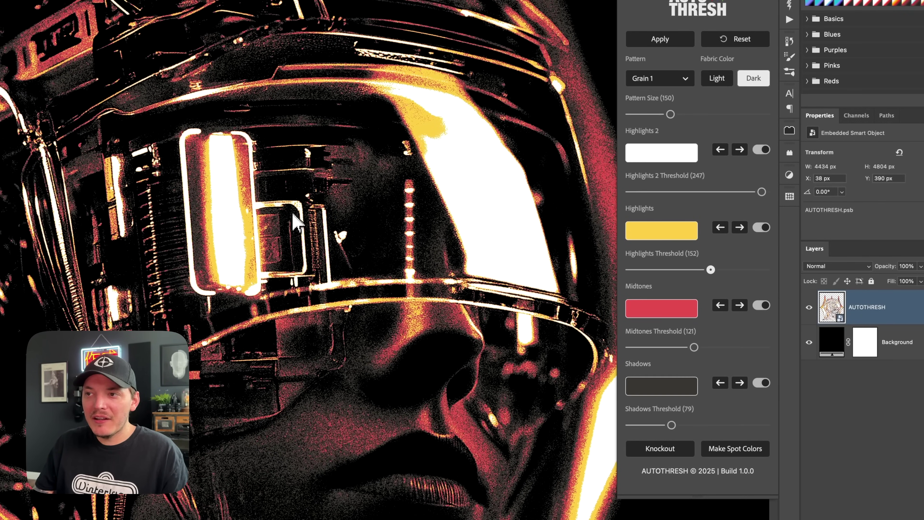
{"action": "left_click_drag", "start_coordinate": [710, 269], "coordinate": [726, 269]}
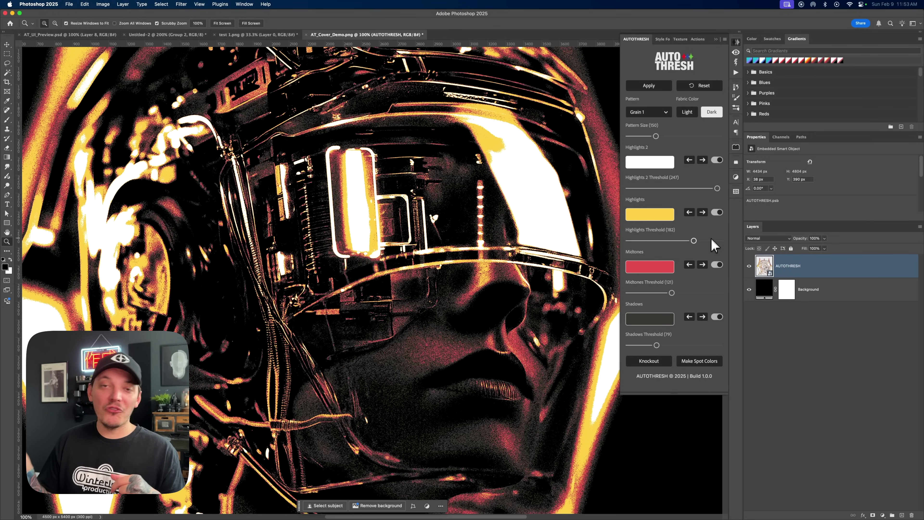
{"action": "left_click_drag", "start_coordinate": [693, 240], "coordinate": [669, 241]}
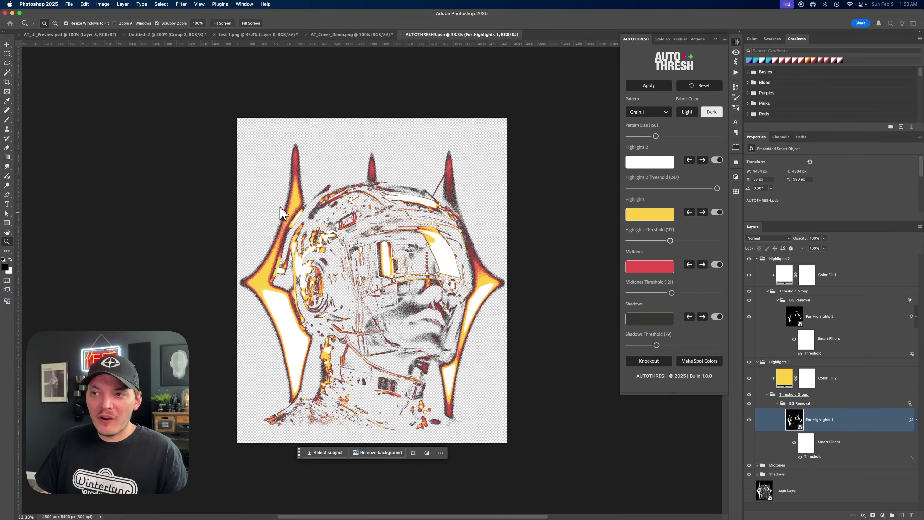
{"action": "key", "text": "super+w"}
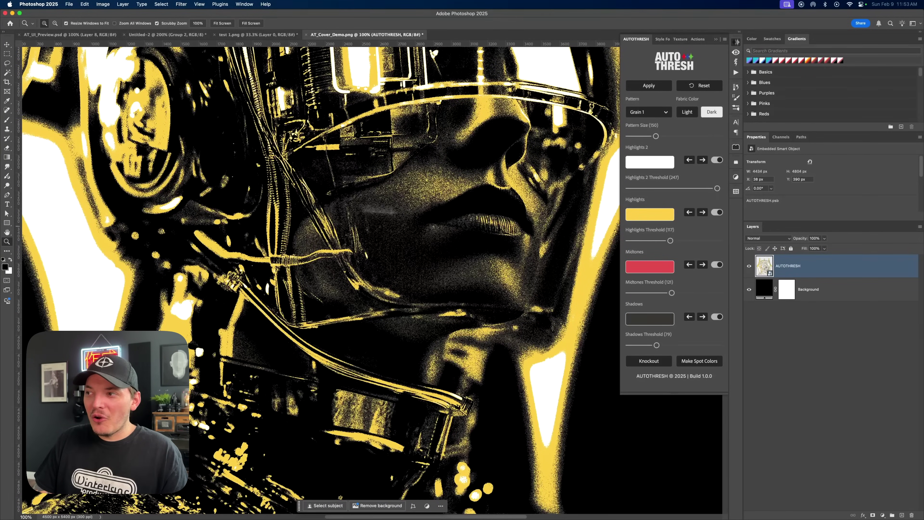
{"action": "left_click_drag", "start_coordinate": [670, 241], "coordinate": [692, 241]}
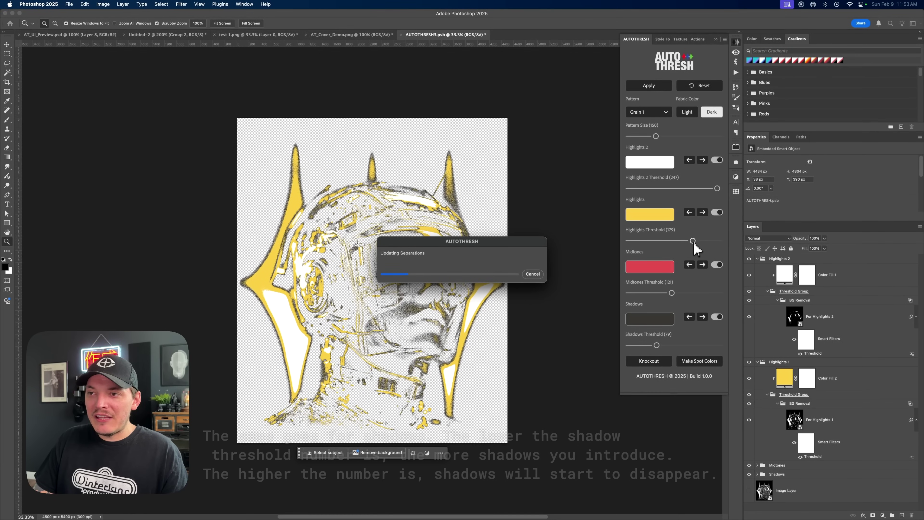
{"action": "scroll", "coordinate": [544, 231], "scroll_direction": "down", "scroll_amount": 2}
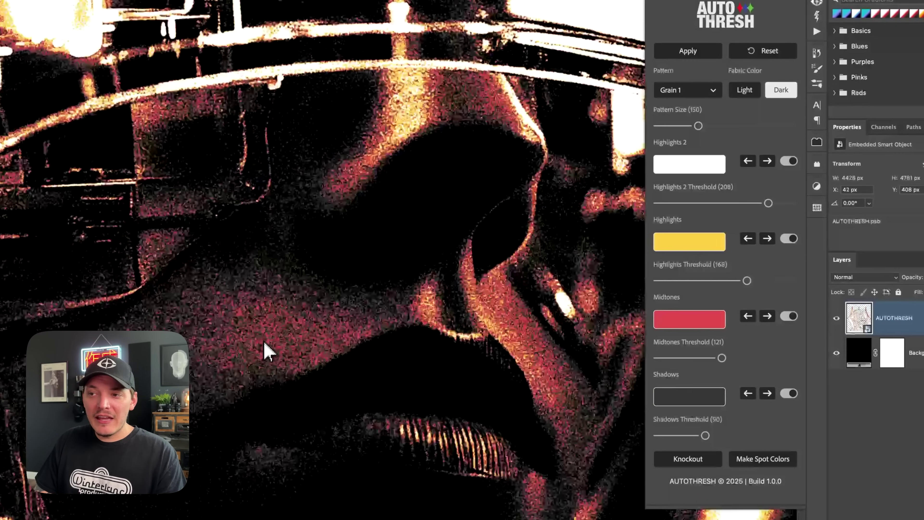
Step: Raise the Grain 1 pattern size from 150 to 265
{"action": "scroll", "coordinate": [267, 352], "scroll_direction": "down", "scroll_amount": 3}
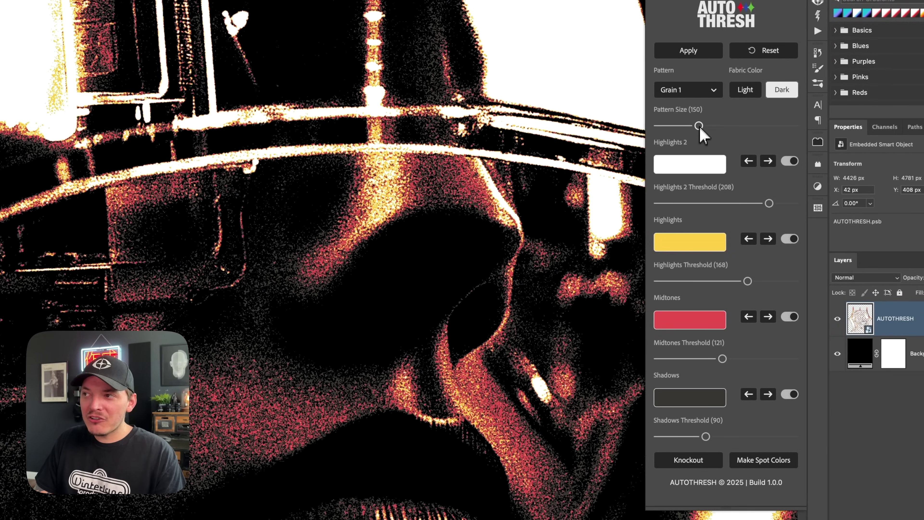
{"action": "left_click_drag", "start_coordinate": [699, 127], "coordinate": [729, 127]}
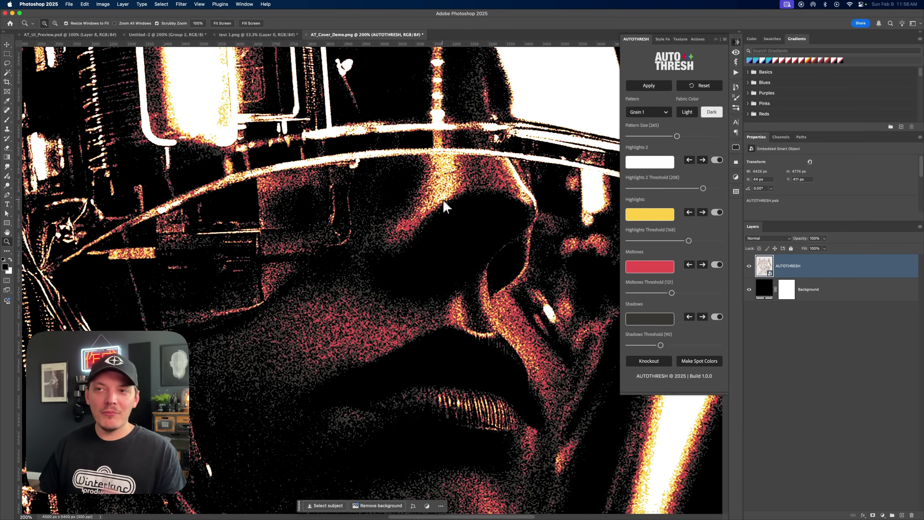
Step: Try the Grain 2 pattern and reset the pattern size to 150
{"action": "key", "text": "super+0"}
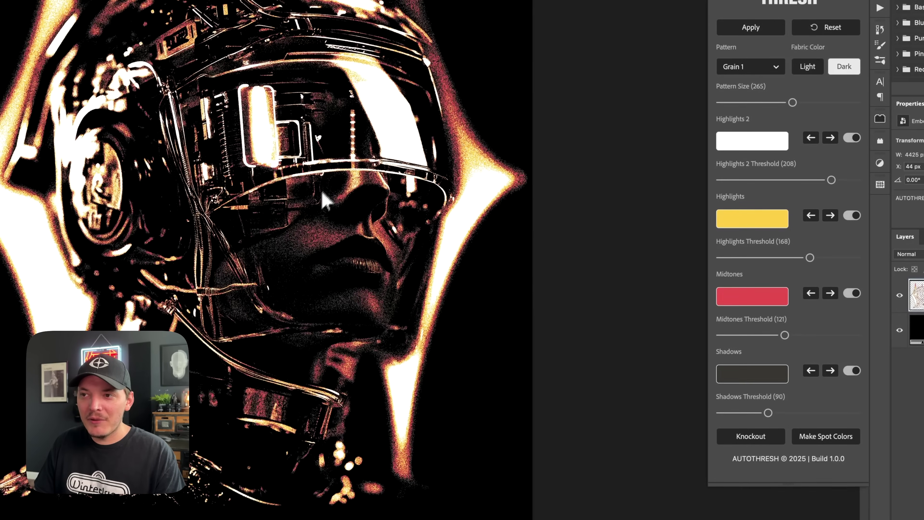
{"action": "scroll", "coordinate": [293, 258], "scroll_direction": "up", "scroll_amount": 5}
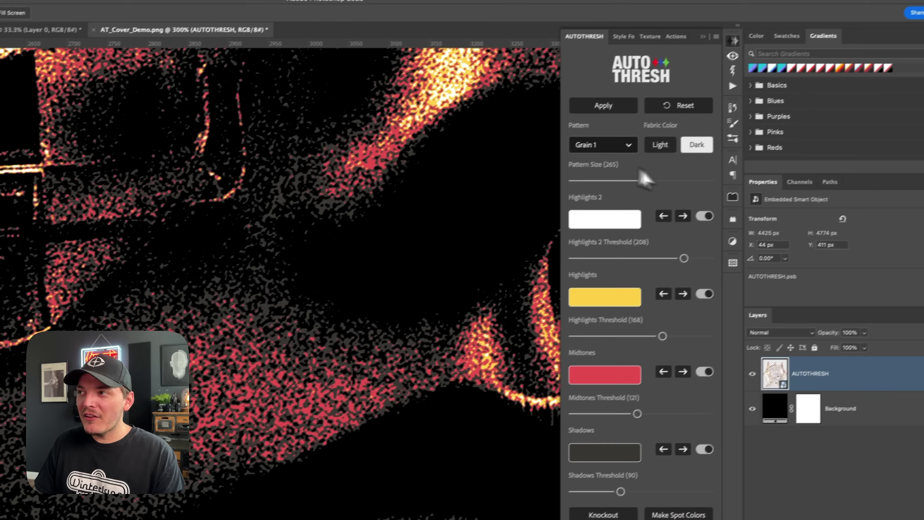
{"action": "left_click", "coordinate": [738, 73]}
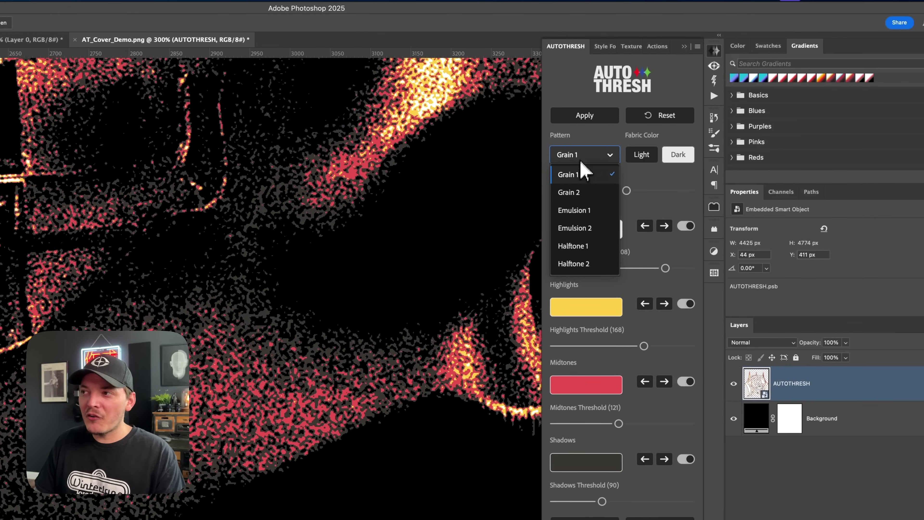
{"action": "left_click", "coordinate": [730, 111]}
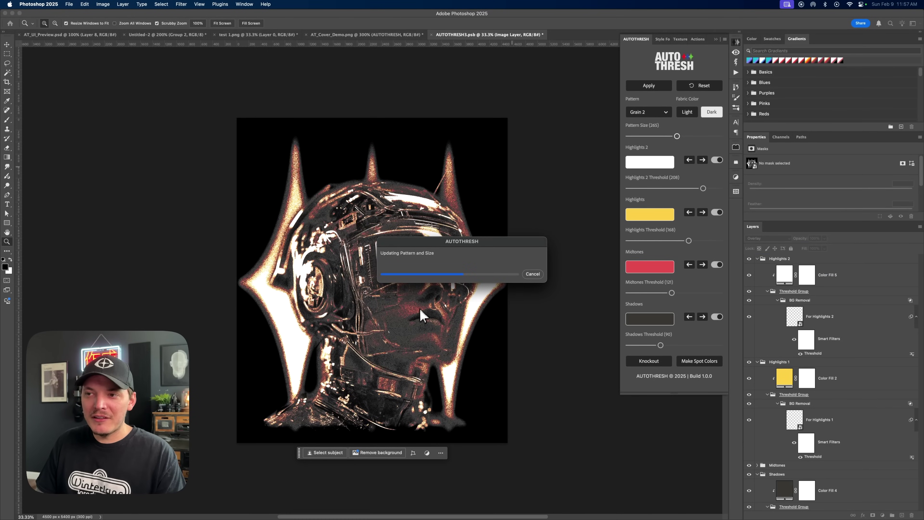
{"action": "key", "text": "super+minus"}
{"action": "key", "text": "super+minus"}
{"action": "key", "text": "super+minus"}
{"action": "key", "text": "super+minus"}
{"action": "key", "text": "super+minus"}
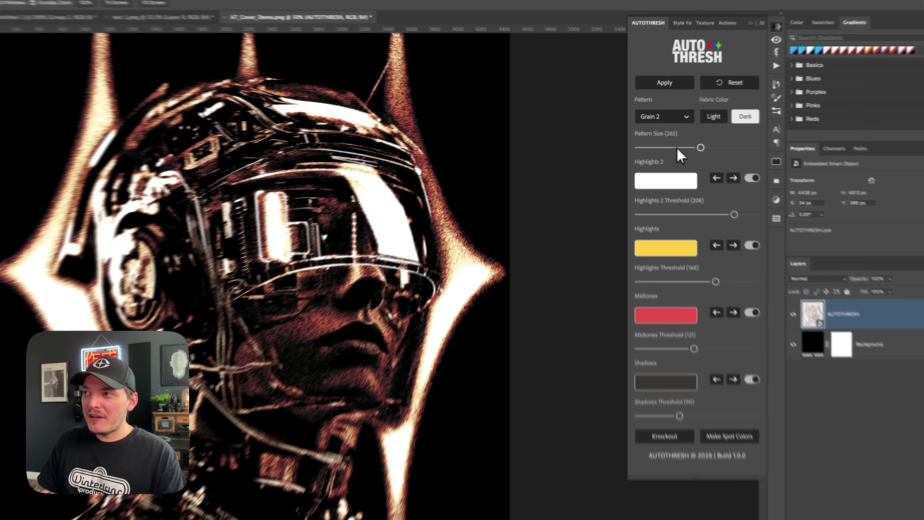
{"action": "left_click", "coordinate": [658, 136]}
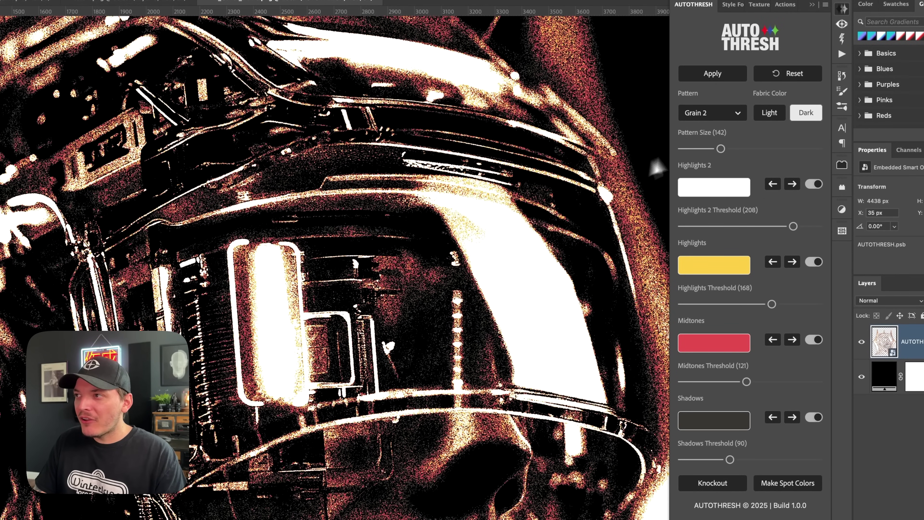
Step: Switch the pattern to Emulsion 1 and pan around the portrait to inspect the grain
{"action": "left_click", "coordinate": [651, 112]}
{"action": "left_click", "coordinate": [702, 168]}
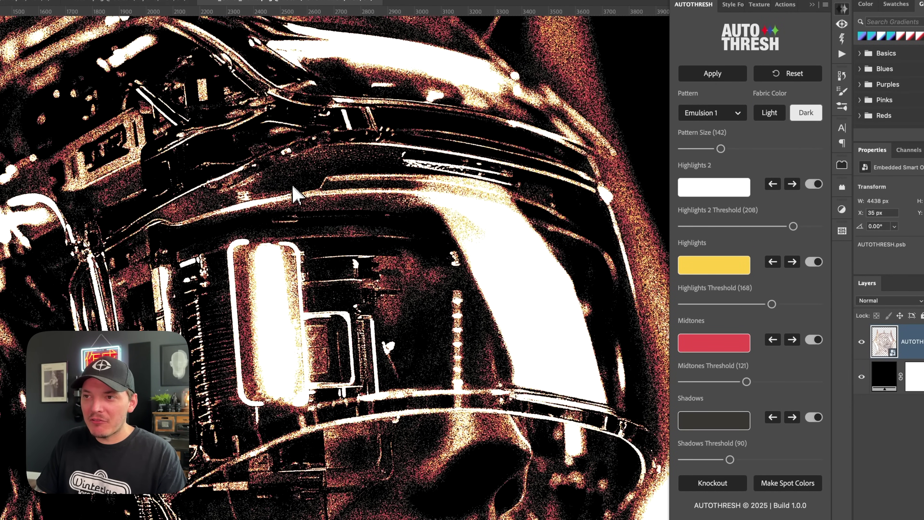
{"action": "key", "text": "super+minus"}
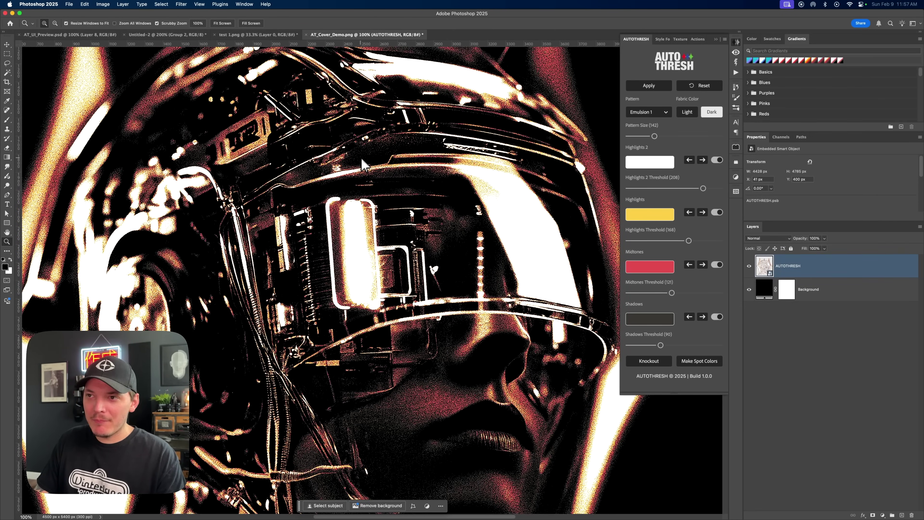
{"action": "scroll", "coordinate": [364, 163], "scroll_direction": "up", "scroll_amount": 5}
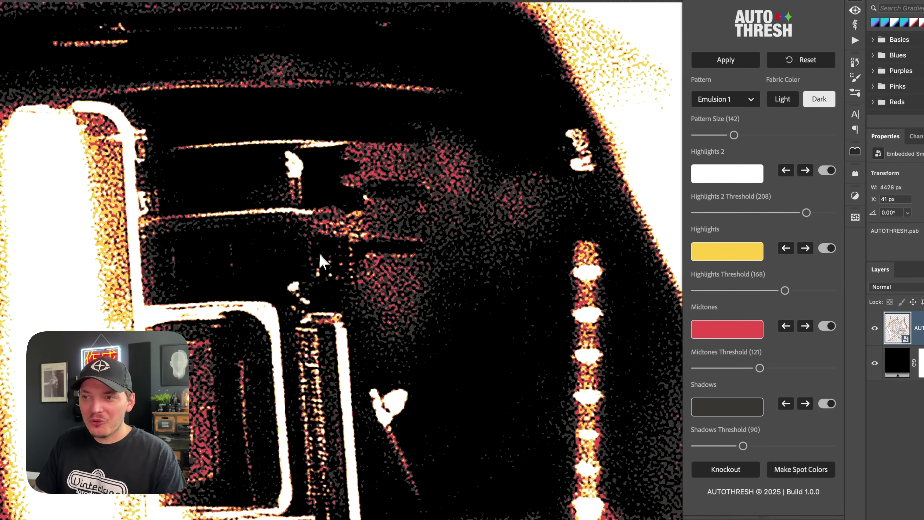
{"action": "scroll", "coordinate": [320, 261], "scroll_direction": "down", "scroll_amount": 5}
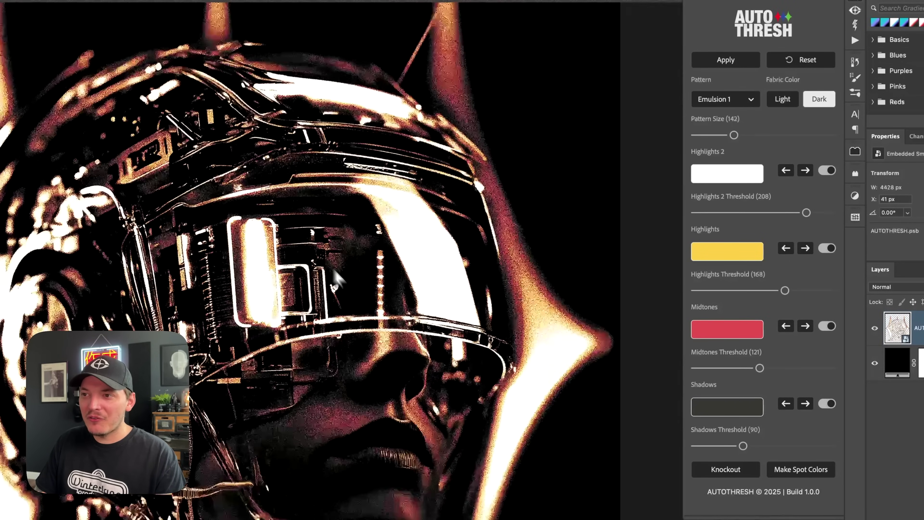
{"action": "scroll", "coordinate": [346, 354], "scroll_direction": "up", "scroll_amount": 4}
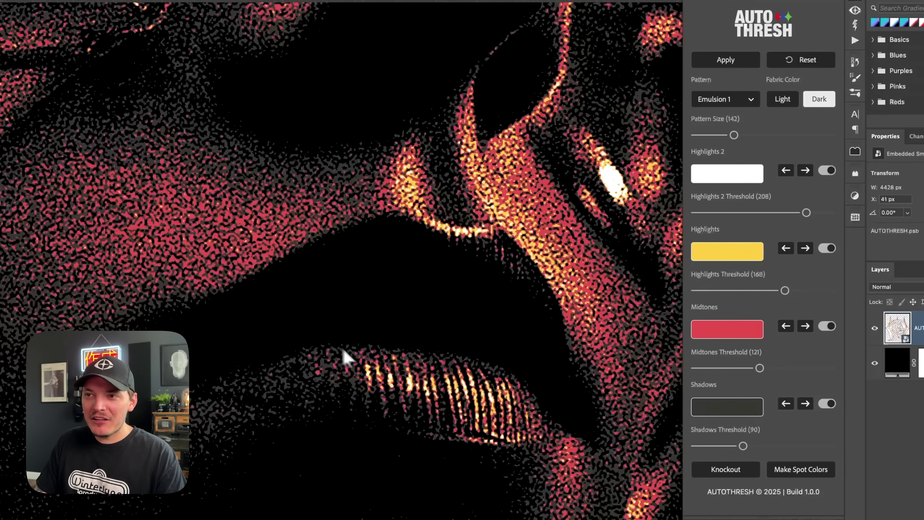
{"action": "scroll", "coordinate": [243, 304], "scroll_direction": "down", "scroll_amount": 4}
{"action": "scroll", "coordinate": [351, 356], "scroll_direction": "left", "scroll_amount": 2}
{"action": "scroll", "coordinate": [351, 356], "scroll_direction": "up", "scroll_amount": 1}
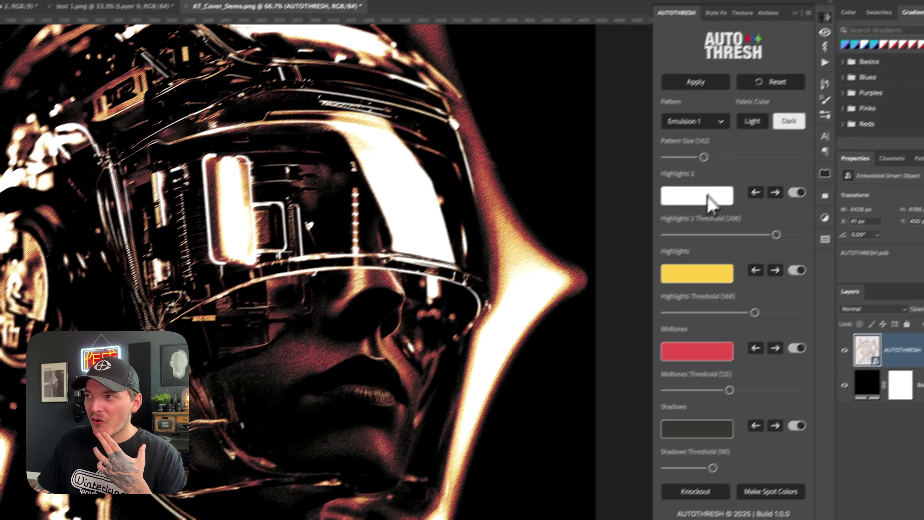
Step: Pick Halftone 1 in the Pattern list and shrink the pattern size to 48
{"action": "left_click", "coordinate": [740, 99]}
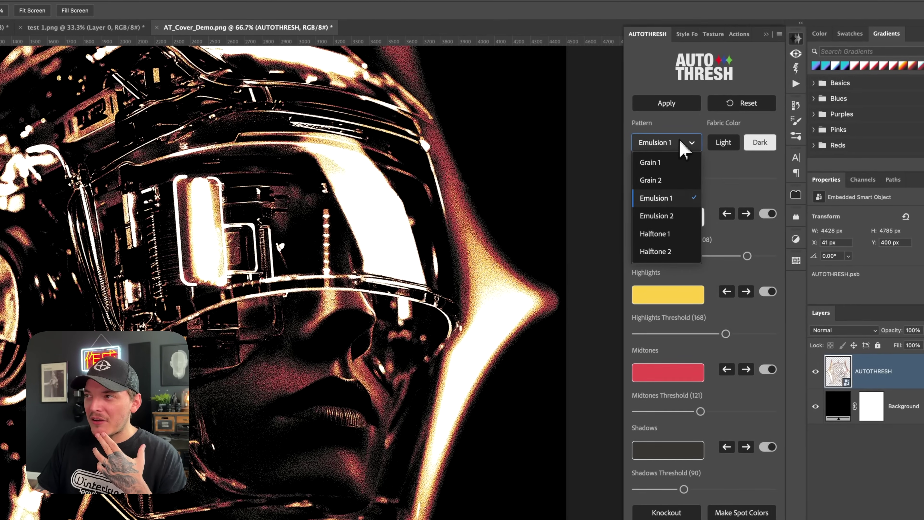
{"action": "left_click", "coordinate": [673, 240]}
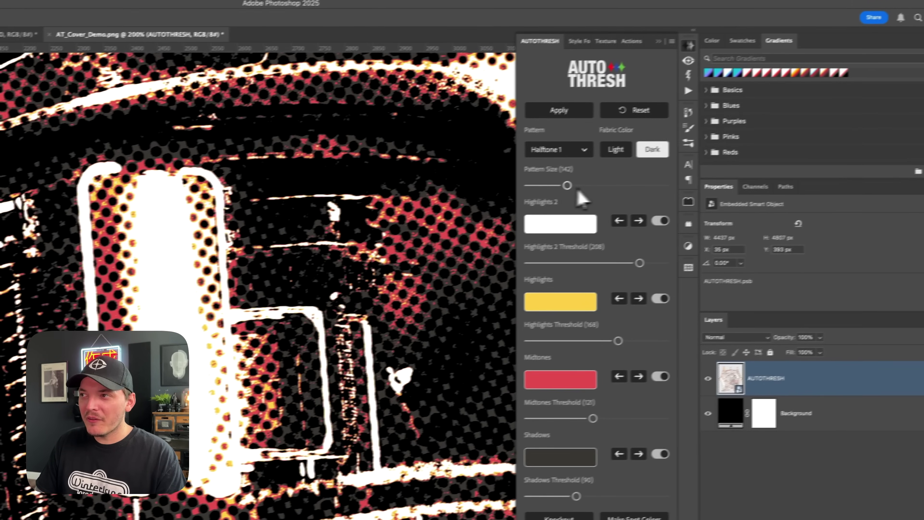
{"action": "left_click_drag", "start_coordinate": [762, 148], "coordinate": [733, 150]}
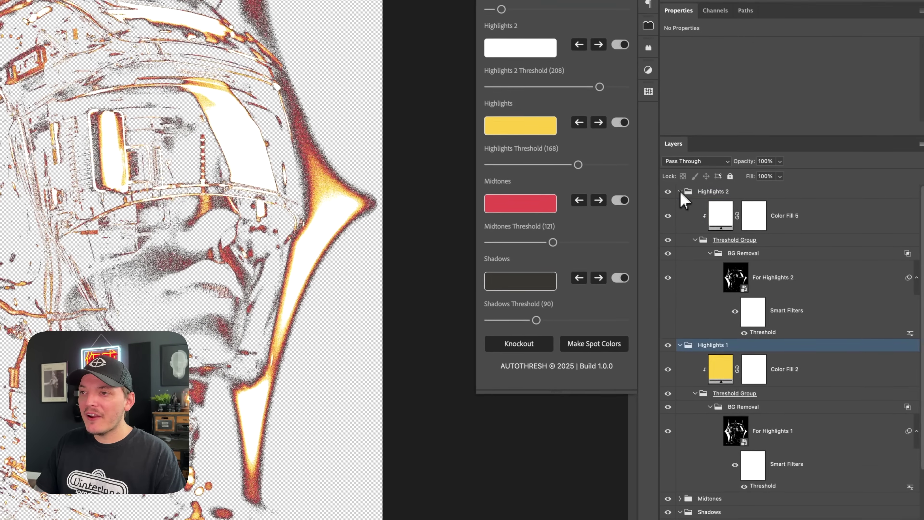
Step: Collapse the Highlights groups and add a black Solid Color fill layer above Image Layer
{"action": "left_click", "coordinate": [792, 292]}
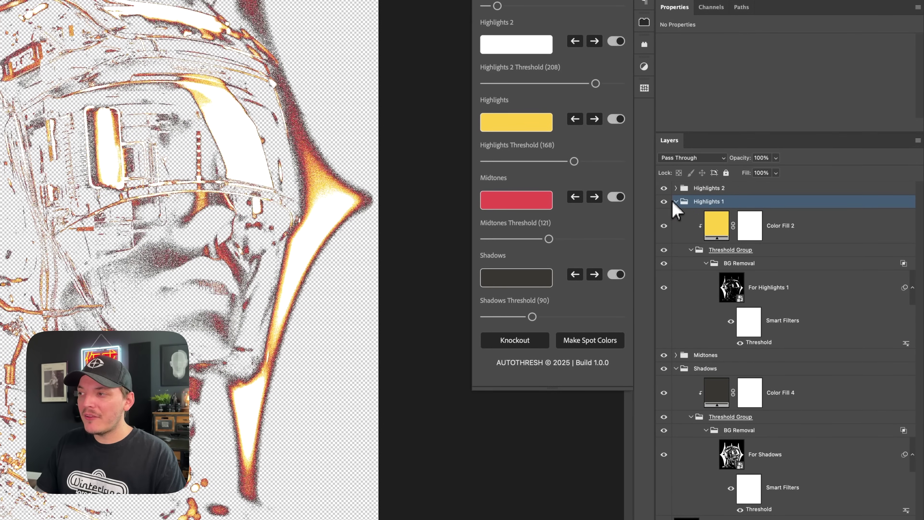
{"action": "left_click", "coordinate": [675, 201]}
{"action": "left_click", "coordinate": [689, 378]}
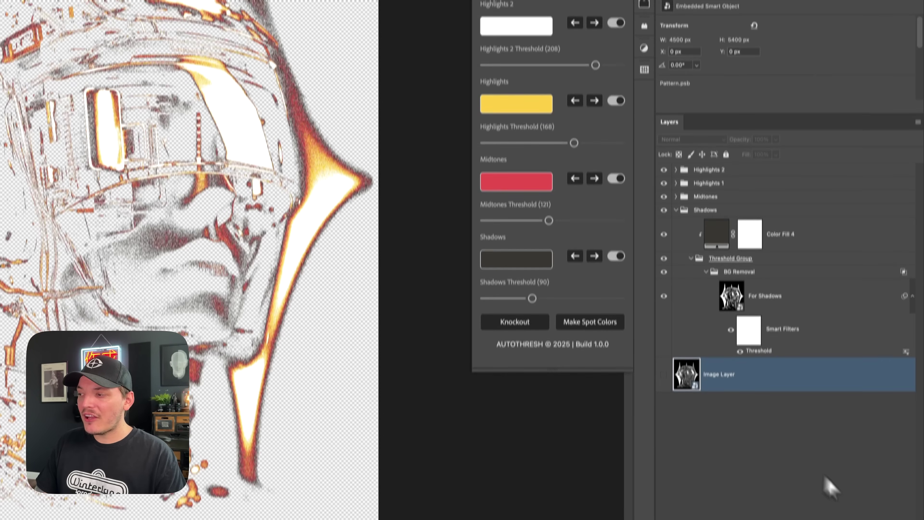
{"action": "left_click", "coordinate": [861, 512]}
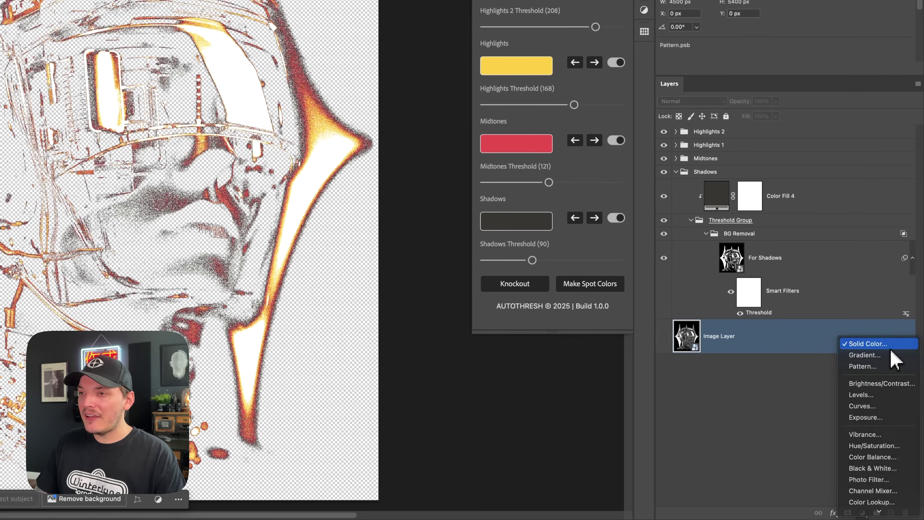
{"action": "left_click", "coordinate": [891, 345]}
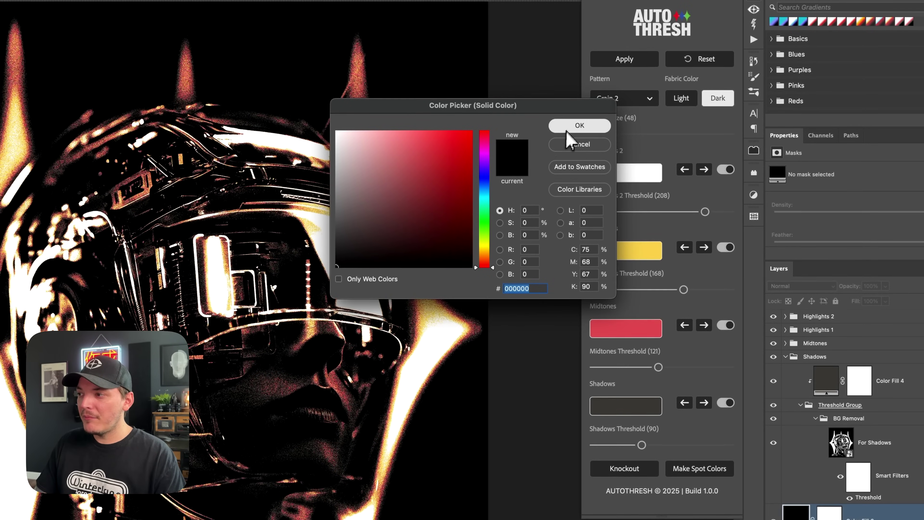
{"action": "left_click", "coordinate": [566, 131]}
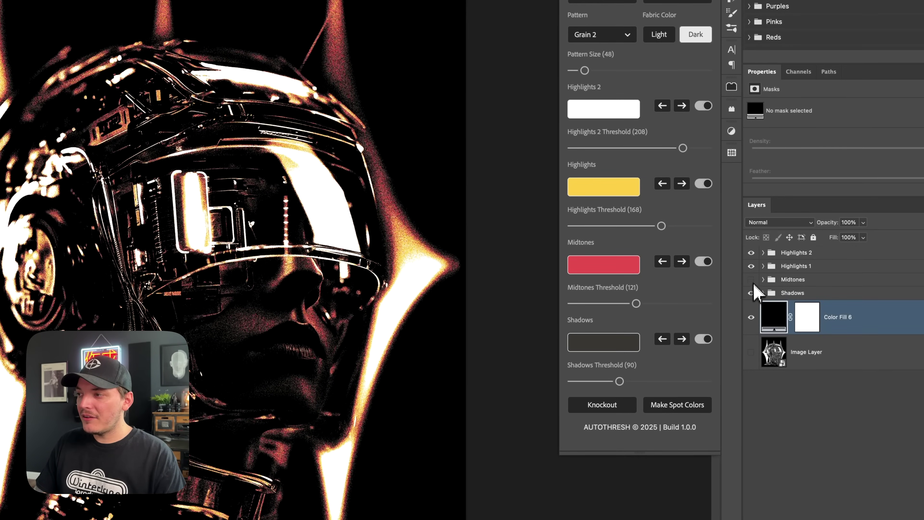
Step: Hide both Highlights groups to preview the red Midtones, then show all groups again
{"action": "left_click", "coordinate": [751, 265]}
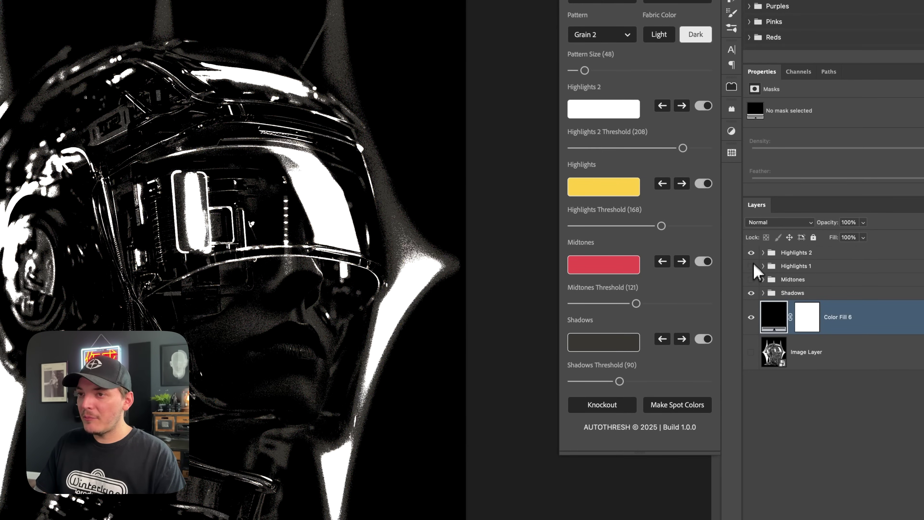
{"action": "left_click", "coordinate": [751, 252]}
{"action": "scroll", "coordinate": [342, 269], "scroll_direction": "up", "scroll_amount": 2}
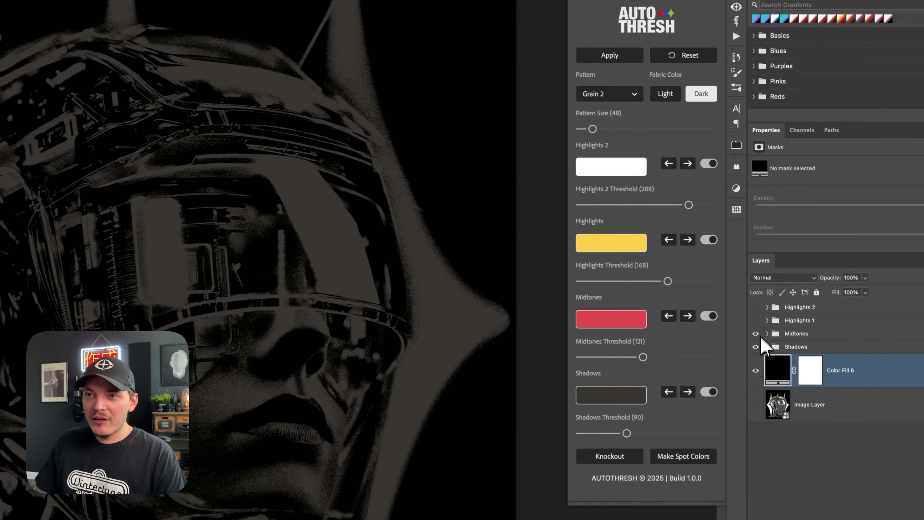
{"action": "left_click", "coordinate": [748, 277]}
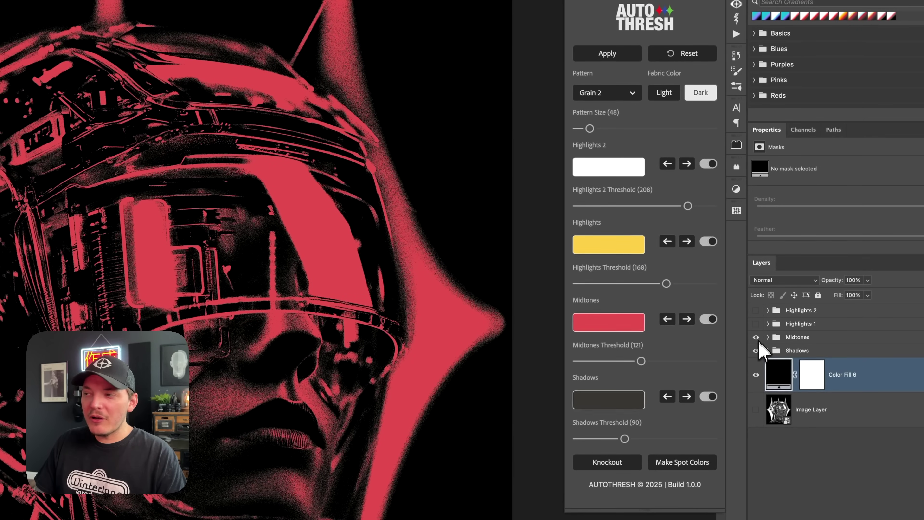
{"action": "left_click", "coordinate": [755, 311]}
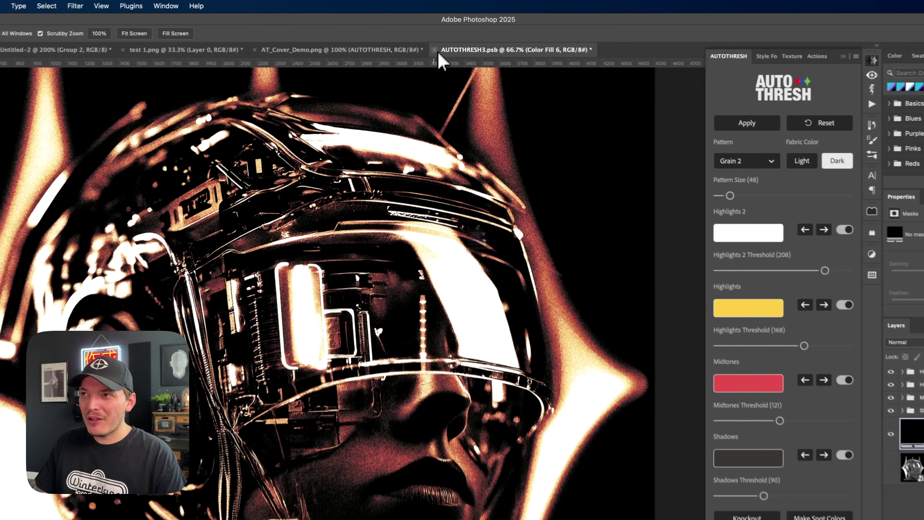
Step: Close AUTOTHRESH3.psb without saving and start a solid fill layer above Image Layer
{"action": "left_click", "coordinate": [430, 34]}
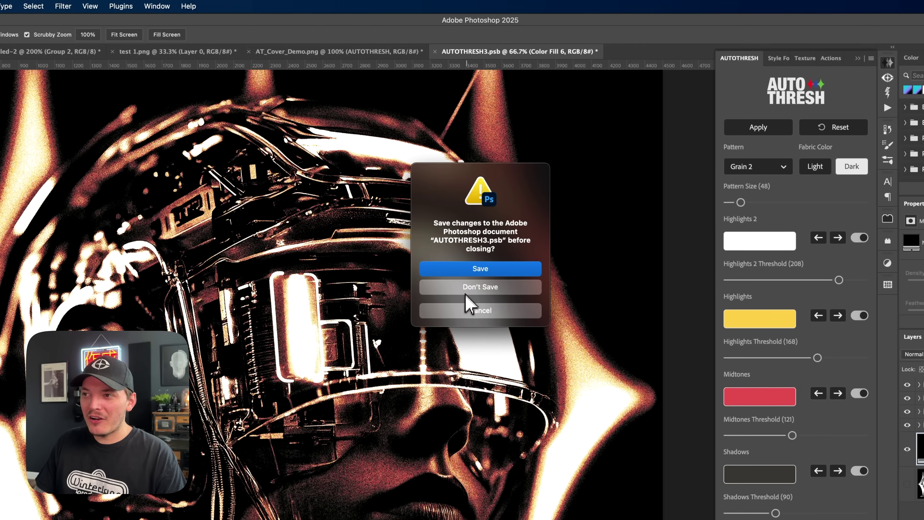
{"action": "left_click", "coordinate": [468, 289]}
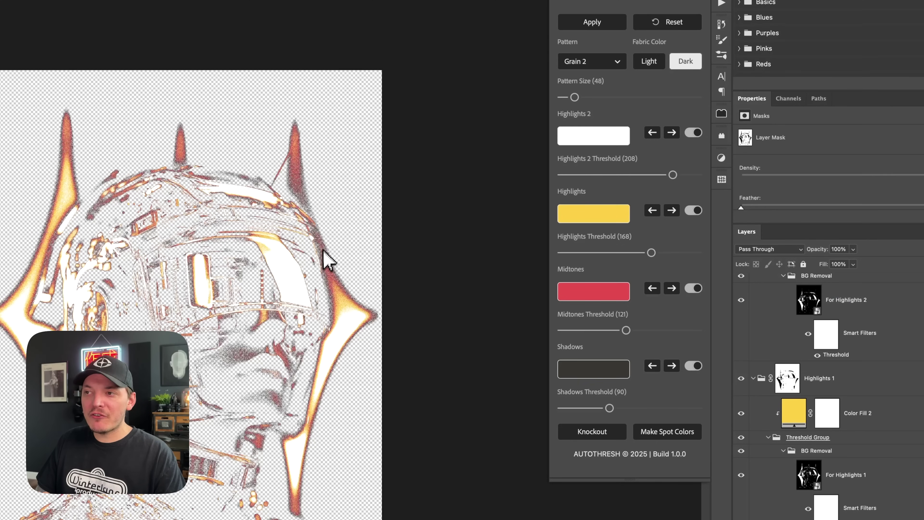
{"action": "scroll", "coordinate": [274, 247], "scroll_direction": "up", "scroll_amount": 3}
{"action": "scroll", "coordinate": [756, 405], "scroll_direction": "down", "scroll_amount": 5}
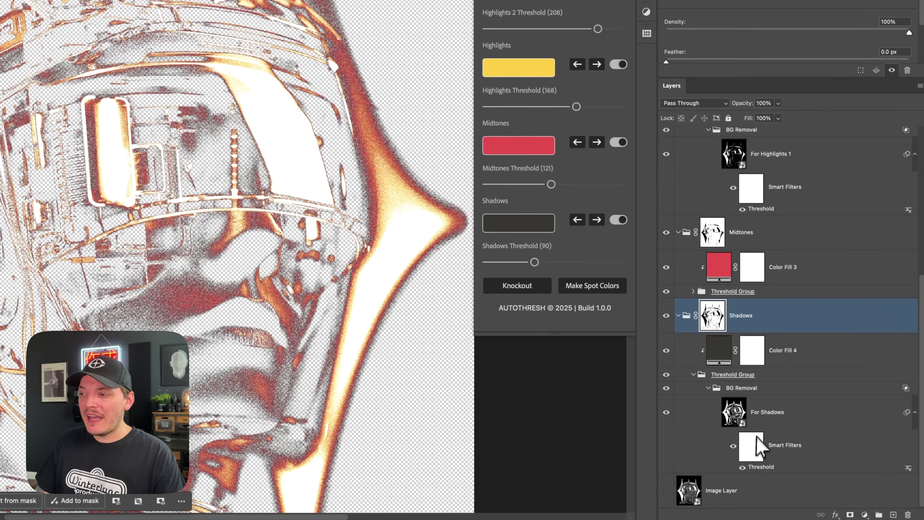
{"action": "left_click", "coordinate": [758, 444]}
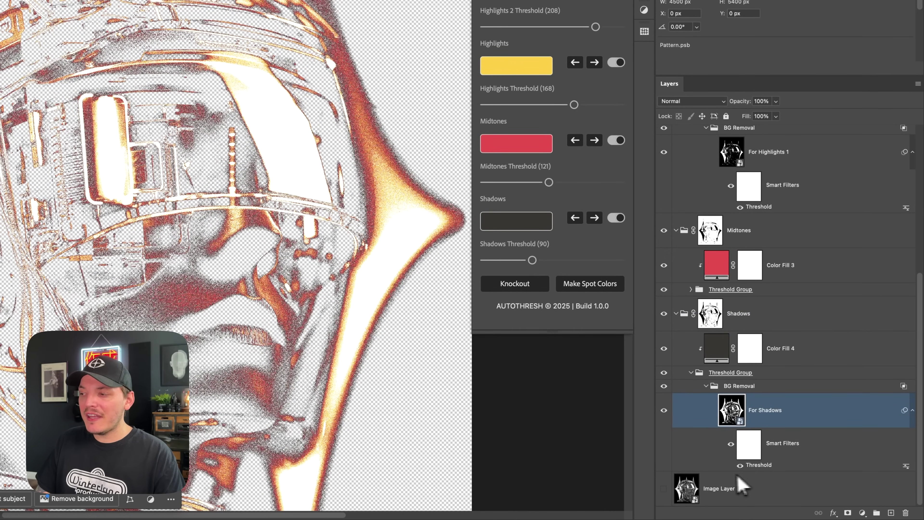
{"action": "left_click", "coordinate": [740, 487]}
{"action": "left_click", "coordinate": [862, 512]}
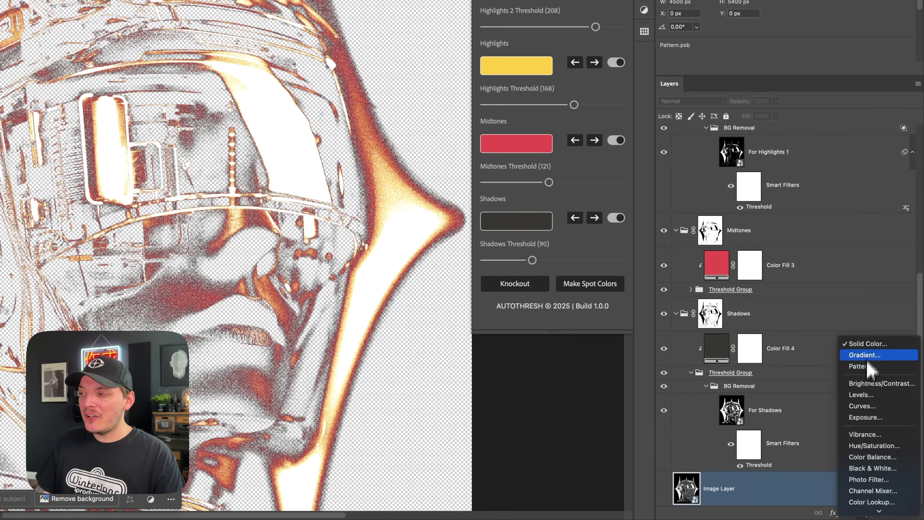
{"action": "left_click", "coordinate": [868, 343]}
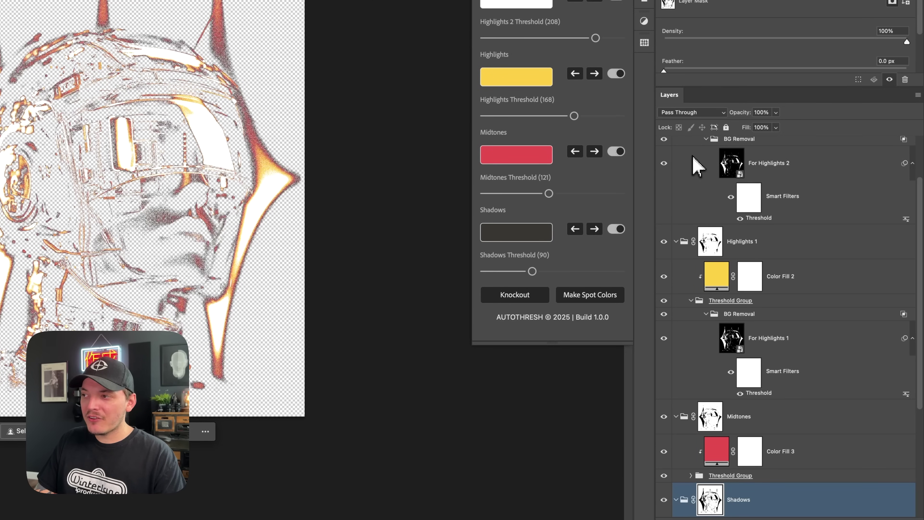
Step: Collapse all five layer groups, hide white Highlights 2, and add a black solid fill backing layer
{"action": "left_click", "coordinate": [704, 143]}
{"action": "left_click", "coordinate": [705, 139]}
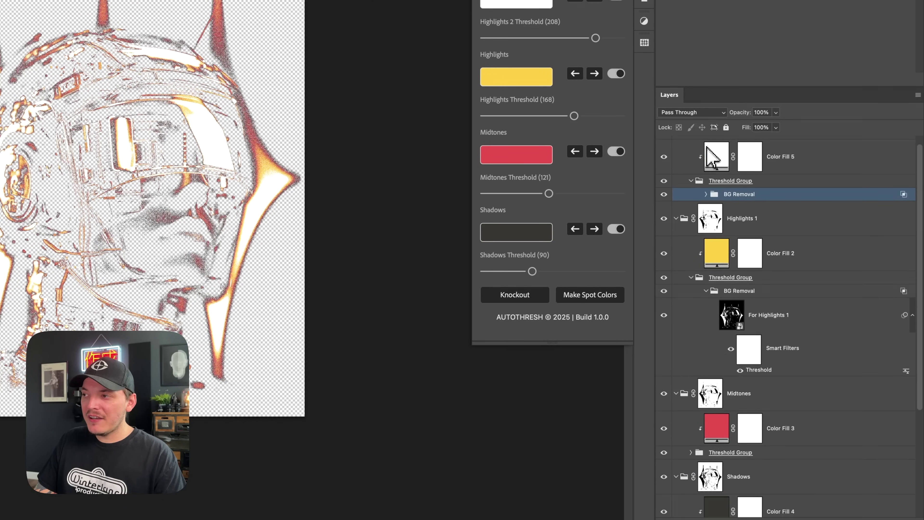
{"action": "left_click", "coordinate": [675, 143]}
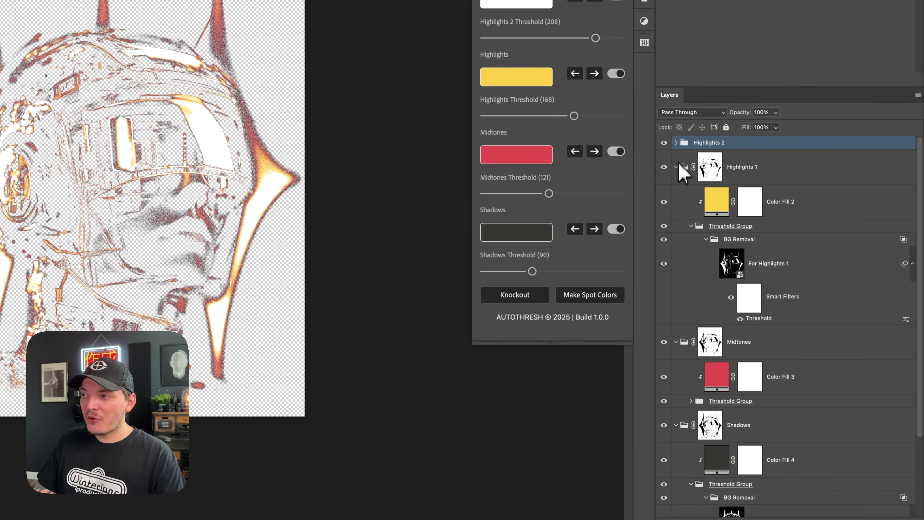
{"action": "left_click", "coordinate": [675, 167]}
{"action": "left_click", "coordinate": [676, 201]}
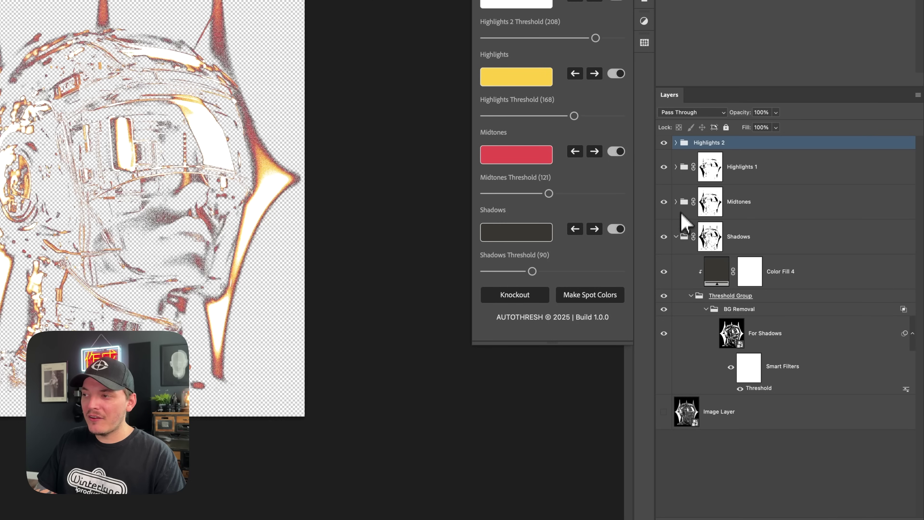
{"action": "left_click", "coordinate": [676, 236]}
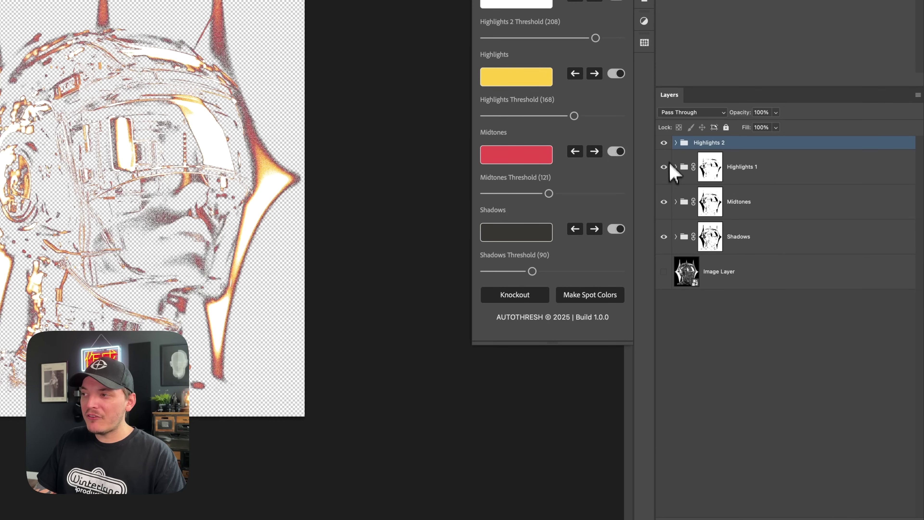
{"action": "left_click", "coordinate": [664, 143]}
{"action": "left_click", "coordinate": [764, 272]}
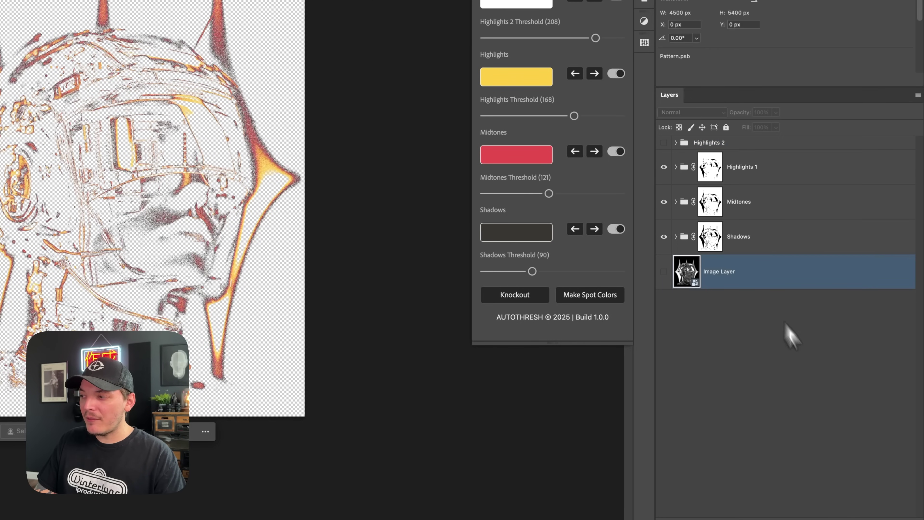
{"action": "left_click", "coordinate": [876, 506]}
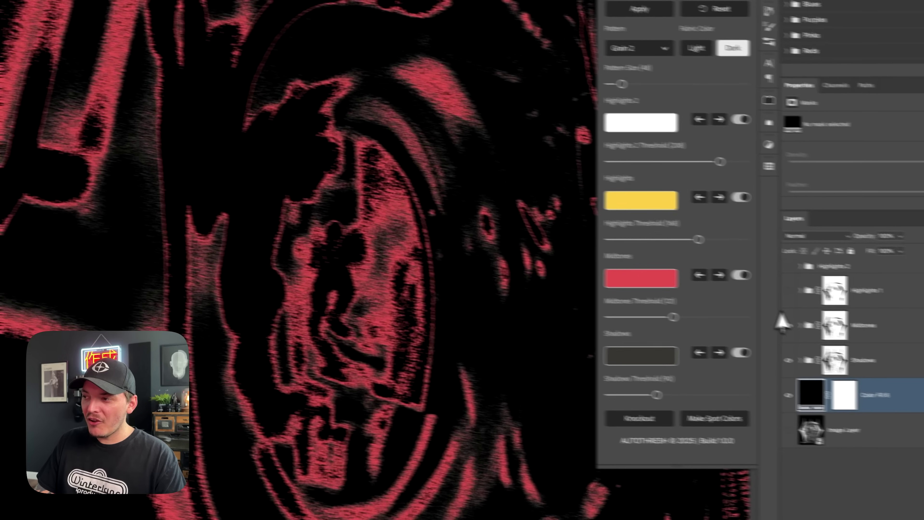
{"action": "left_click", "coordinate": [683, 309]}
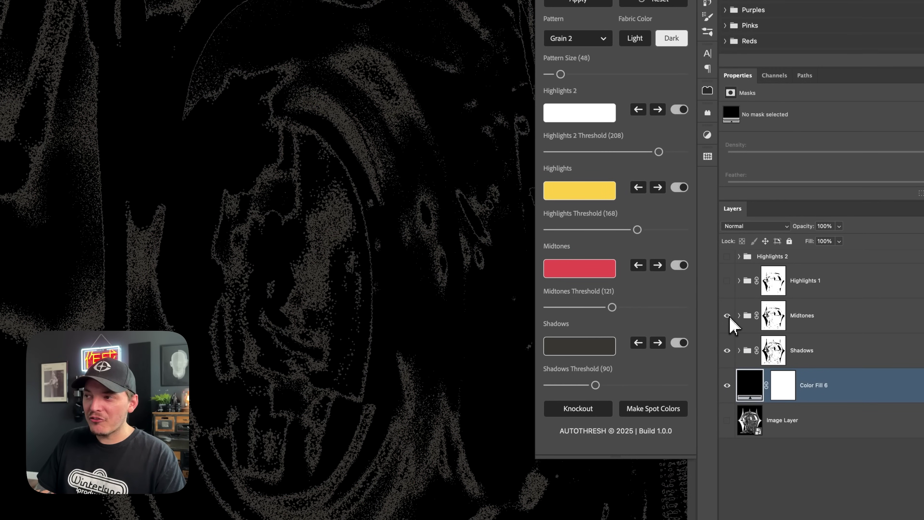
{"action": "left_click_drag", "start_coordinate": [732, 324], "coordinate": [725, 259]}
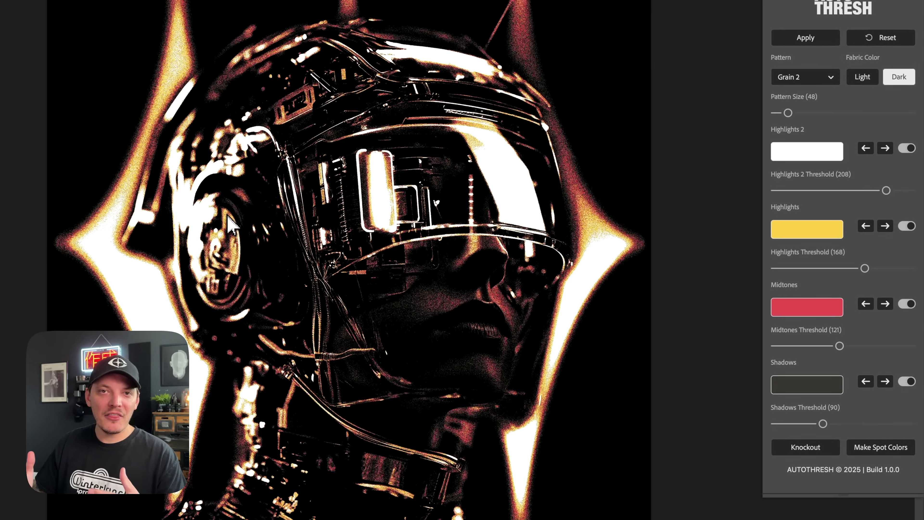
Step: Run Make Spot Colors on the AutoThresh separation to generate the spot-colour channels
{"action": "scroll", "coordinate": [446, 170], "scroll_direction": "up", "scroll_amount": 3}
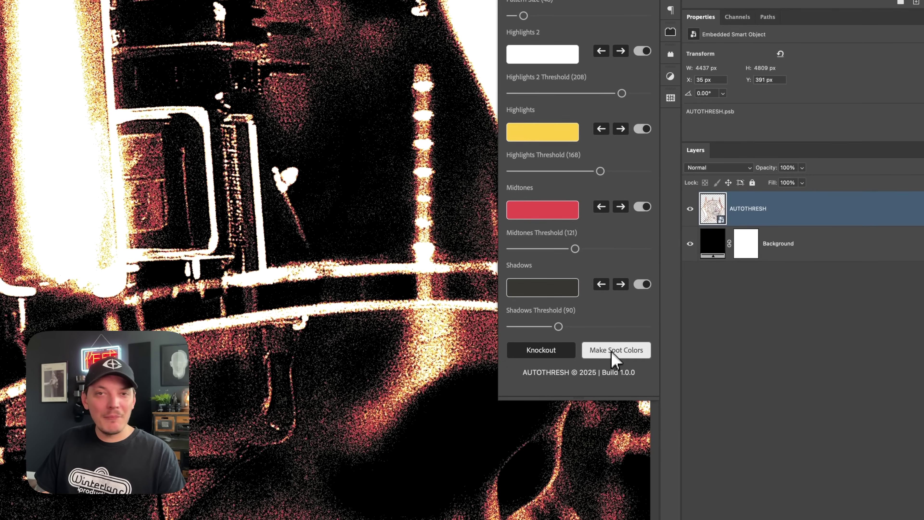
{"action": "left_click", "coordinate": [617, 350]}
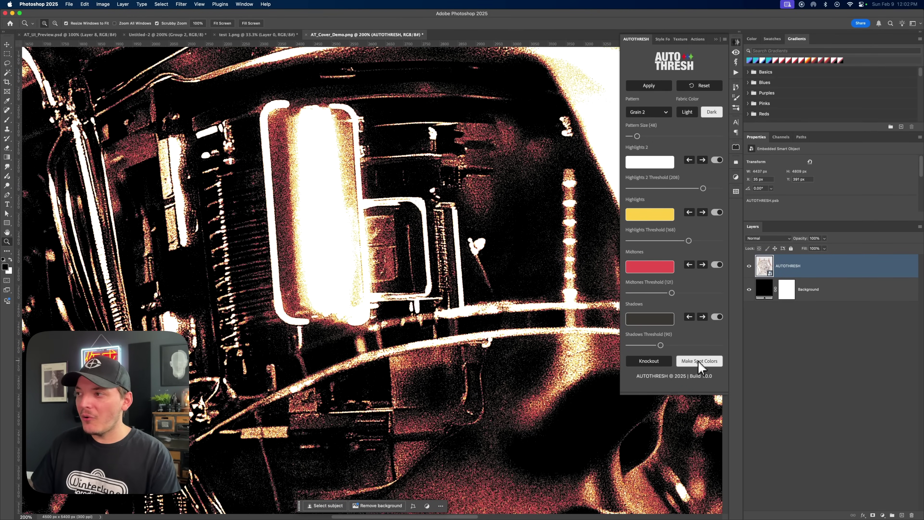
Step: Show the Channels list and view the Fabric plate on its own
{"action": "left_click", "coordinate": [780, 137]}
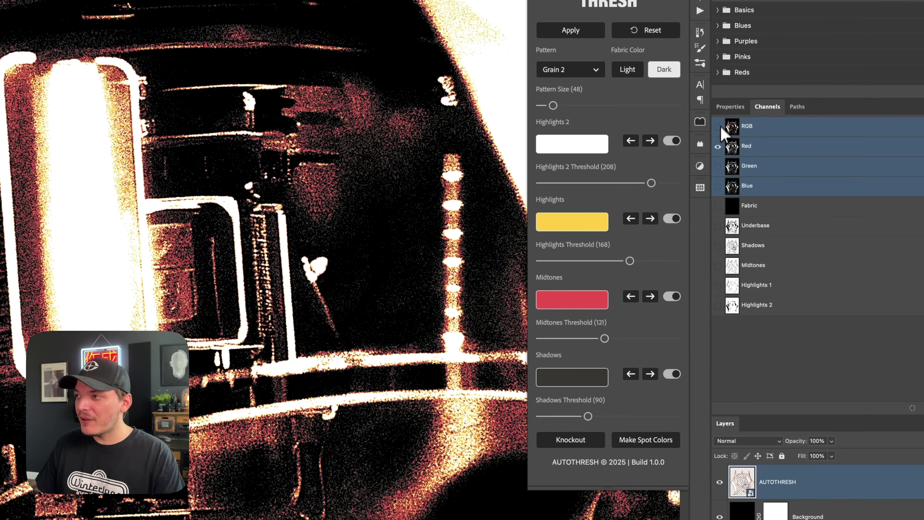
{"action": "left_click", "coordinate": [718, 167]}
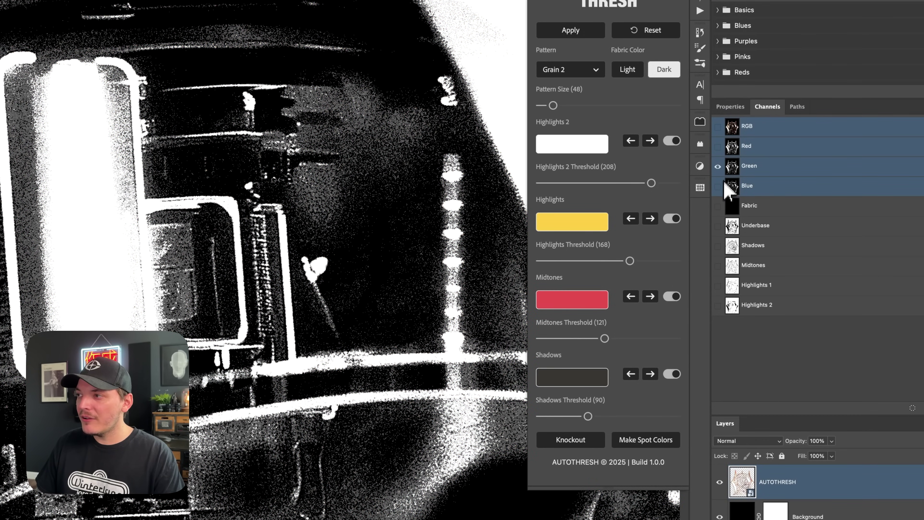
{"action": "left_click", "coordinate": [717, 166]}
Step: Add the Underbase, Shadows, Highlights 1 and Highlights 2 plates, then hide Underbase to compare
{"action": "left_click", "coordinate": [717, 226]}
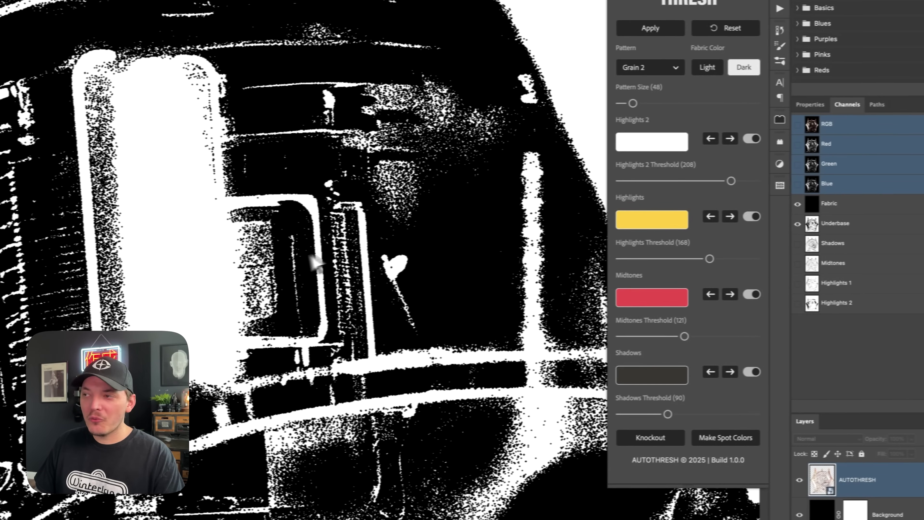
{"action": "left_click", "coordinate": [717, 245]}
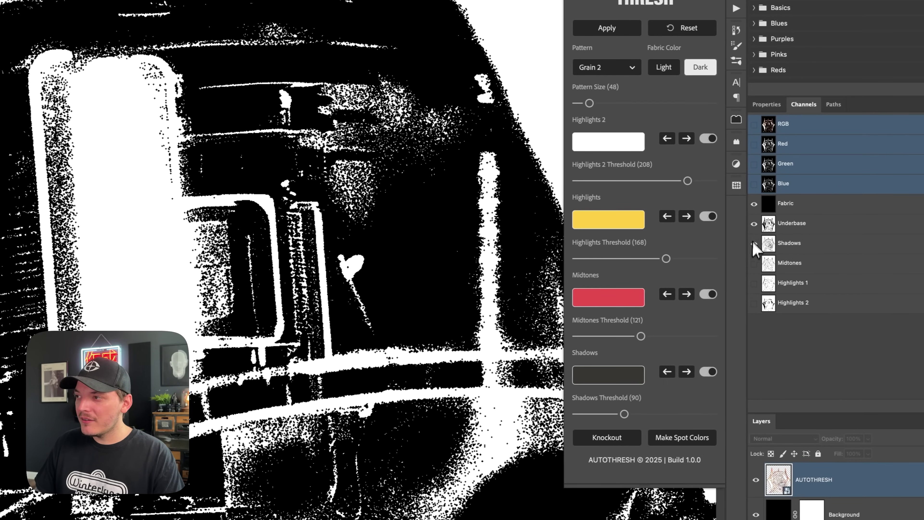
{"action": "left_click", "coordinate": [750, 284]}
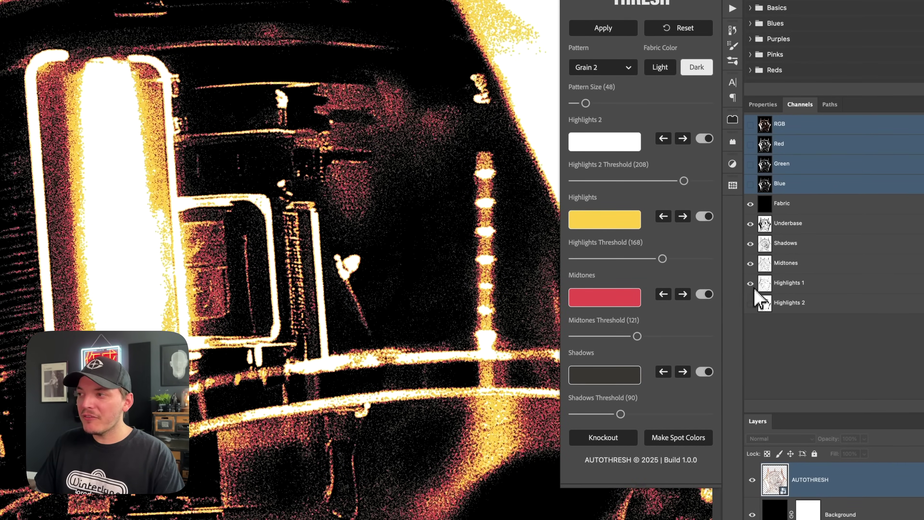
{"action": "left_click", "coordinate": [750, 303]}
{"action": "scroll", "coordinate": [219, 197], "scroll_direction": "left", "scroll_amount": 10}
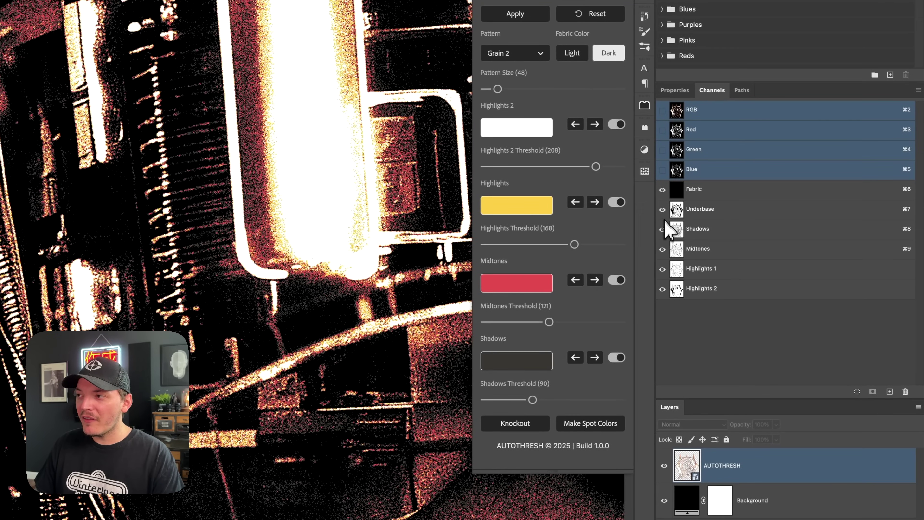
{"action": "left_click", "coordinate": [662, 211]}
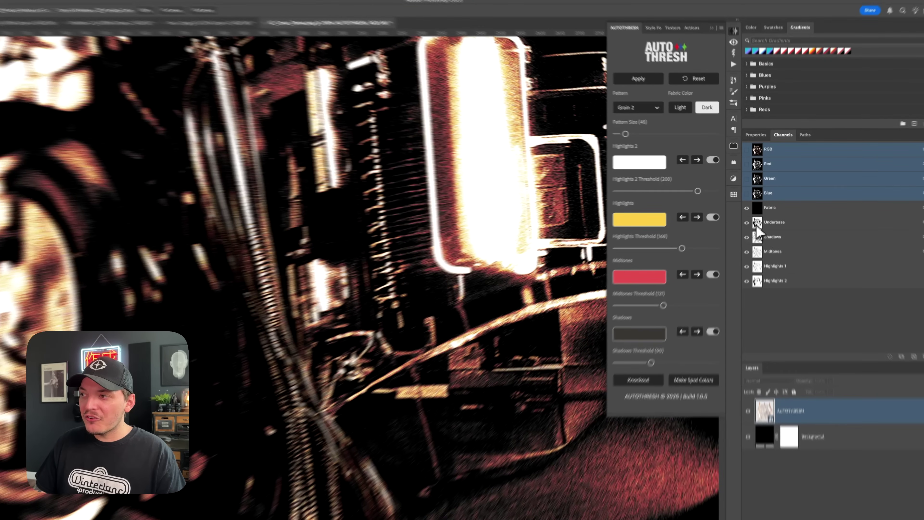
{"action": "double_click", "coordinate": [757, 229]}
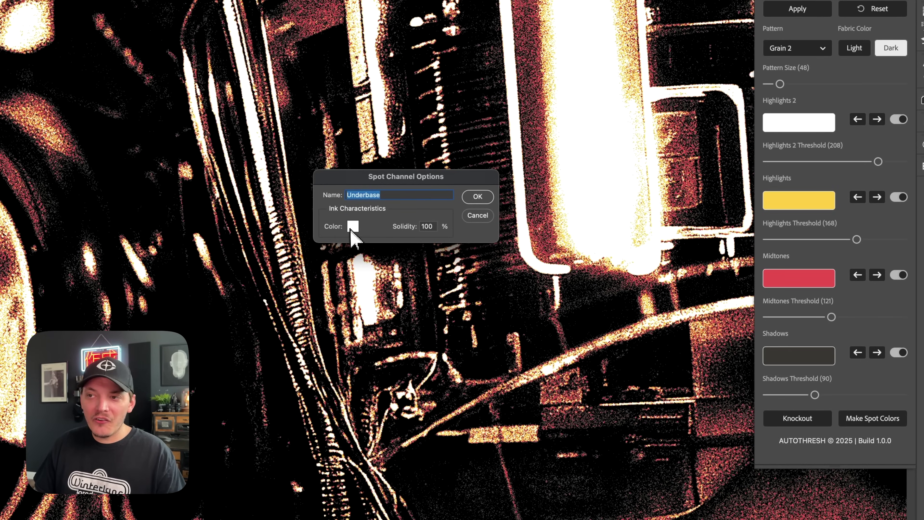
{"action": "left_click", "coordinate": [488, 215]}
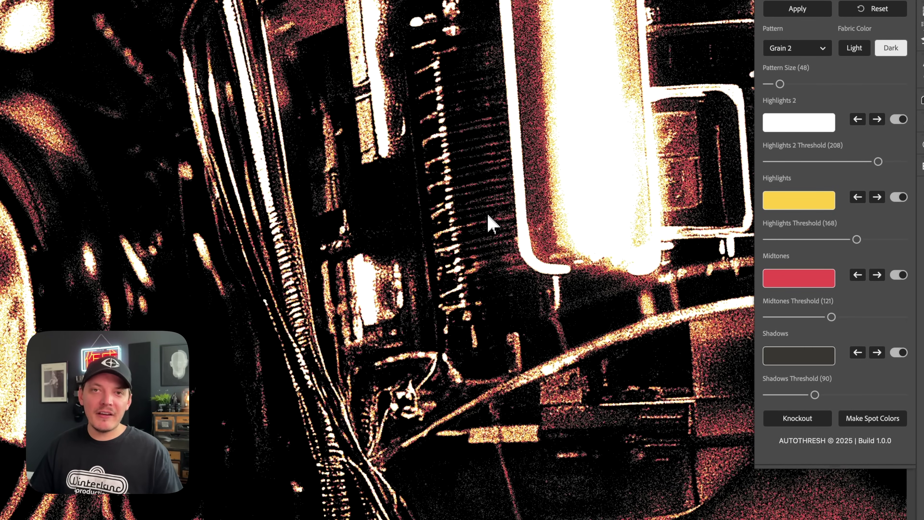
{"action": "scroll", "coordinate": [407, 190], "scroll_direction": "down", "scroll_amount": 5}
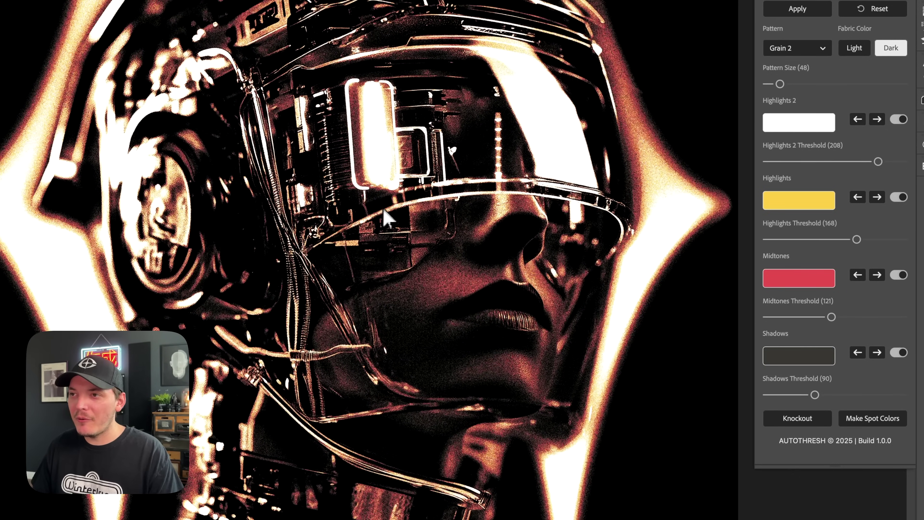
{"action": "scroll", "coordinate": [386, 218], "scroll_direction": "up", "scroll_amount": 5}
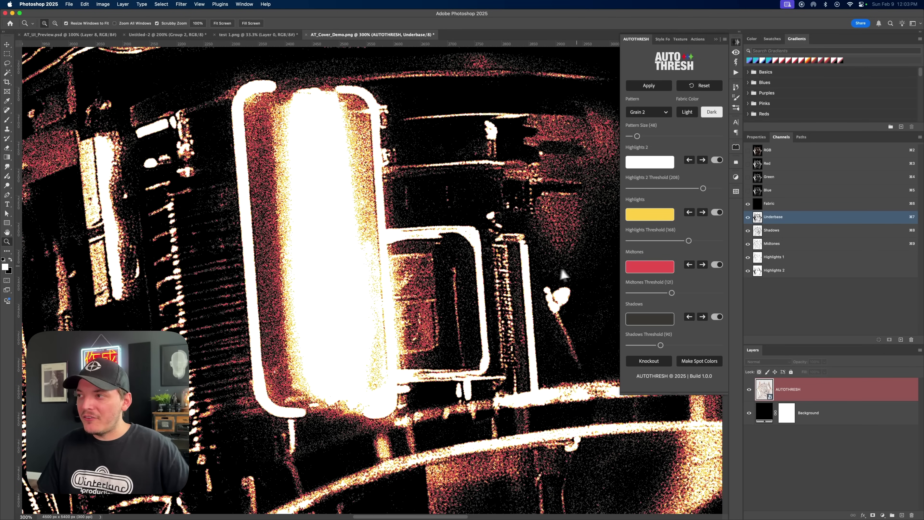
Step: Export the spot plates as PNGs from the AutoThresh menu, closing the Midtones and Highlights 1 previews
{"action": "key", "text": "super+minus"}
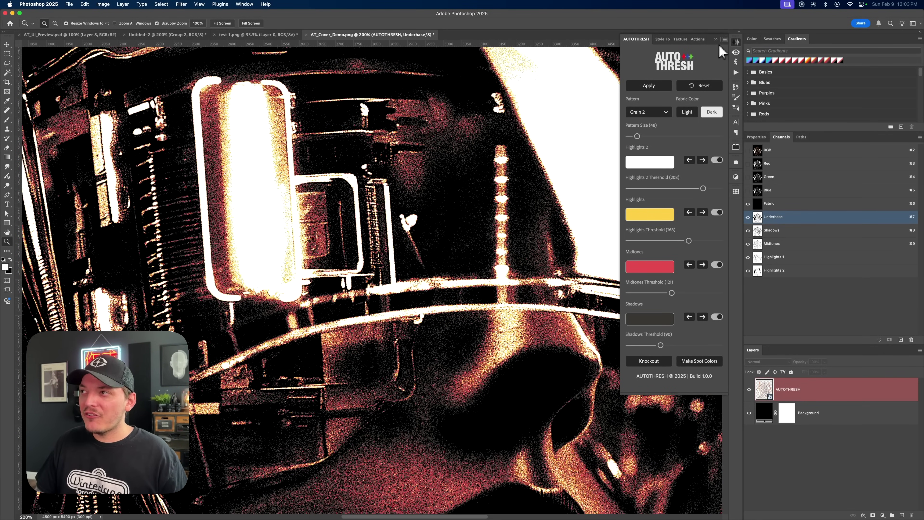
{"action": "left_click", "coordinate": [724, 39]}
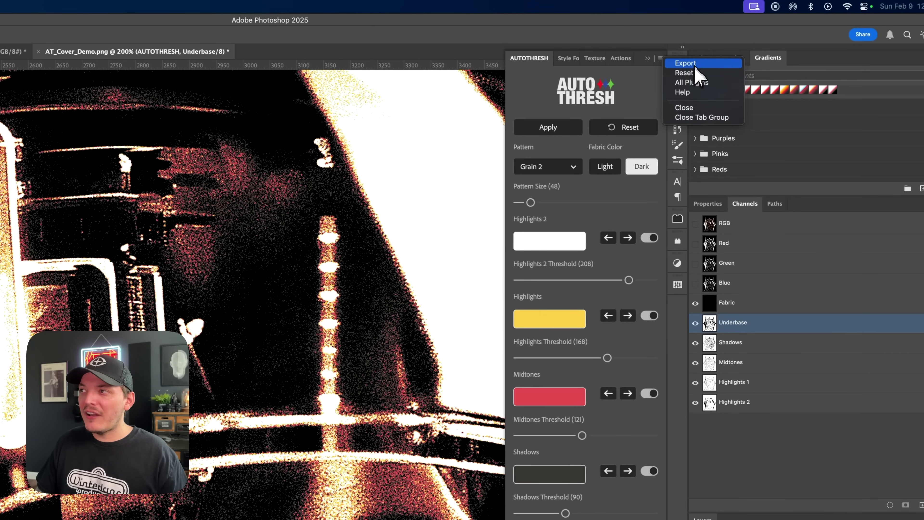
{"action": "left_click", "coordinate": [694, 65]}
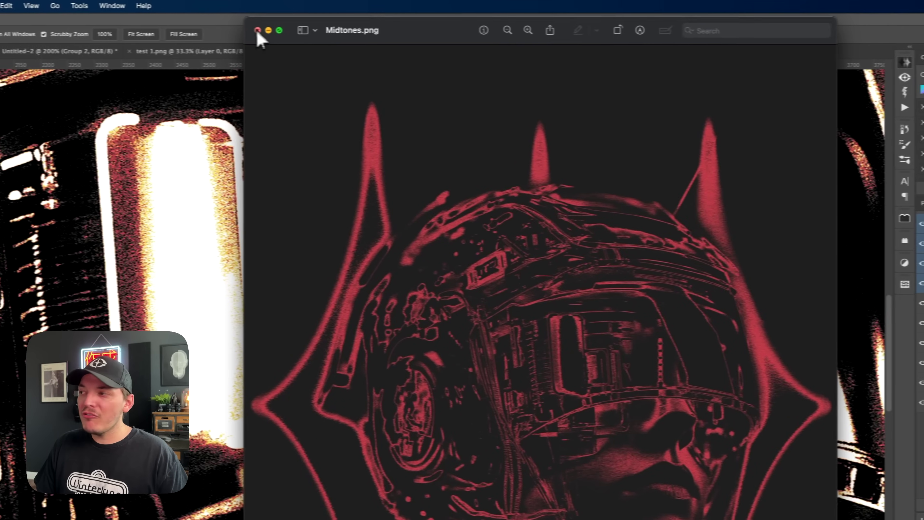
{"action": "left_click", "coordinate": [258, 37]}
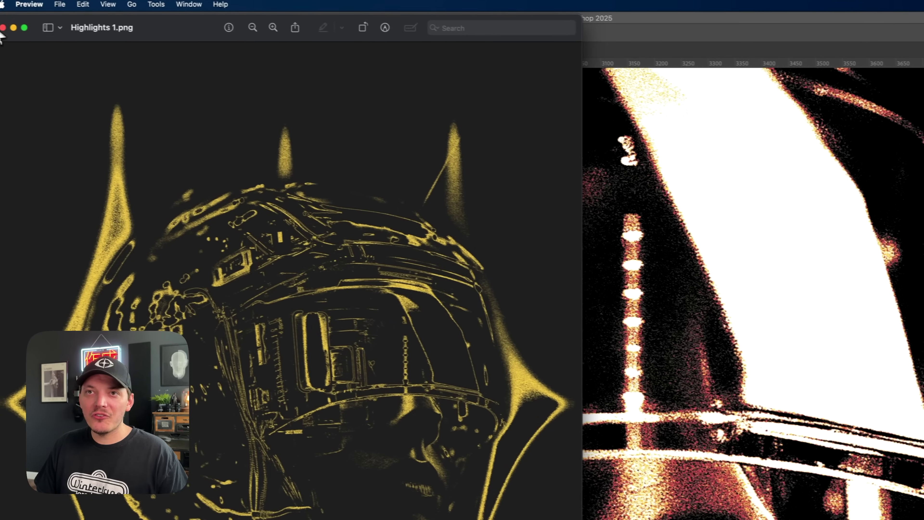
{"action": "left_click", "coordinate": [3, 27]}
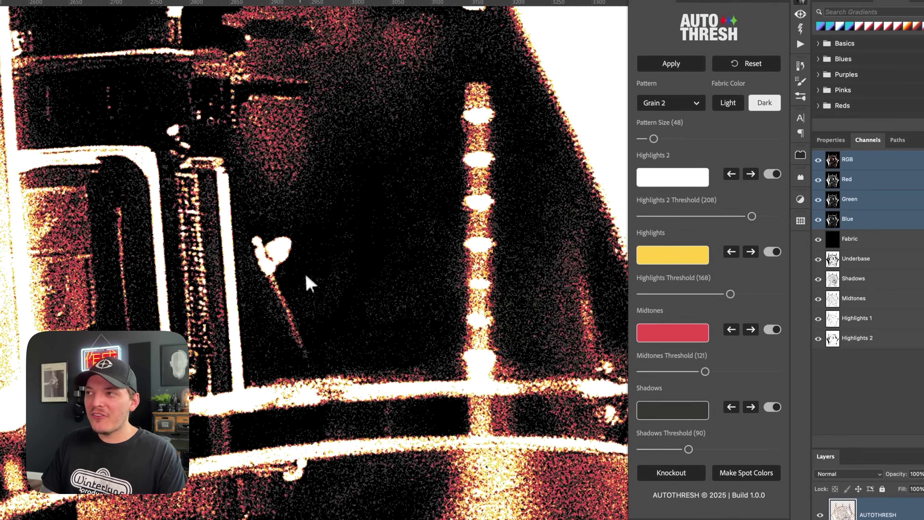
Step: Reset AutoThresh to defaults: Grain 1 on light fabric with thresholds 243, 238, 220 and 163
{"action": "scroll", "coordinate": [334, 264], "scroll_direction": "down", "scroll_amount": 5}
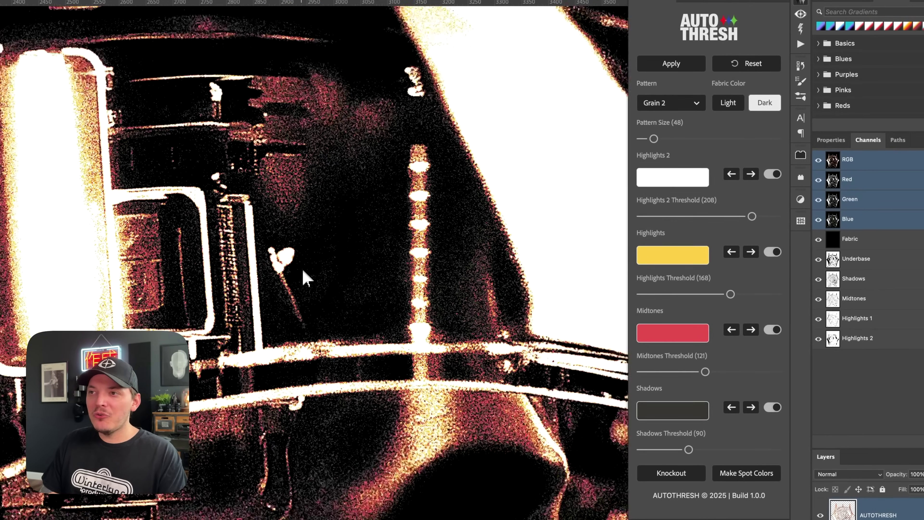
{"action": "scroll", "coordinate": [348, 285], "scroll_direction": "down", "scroll_amount": 4}
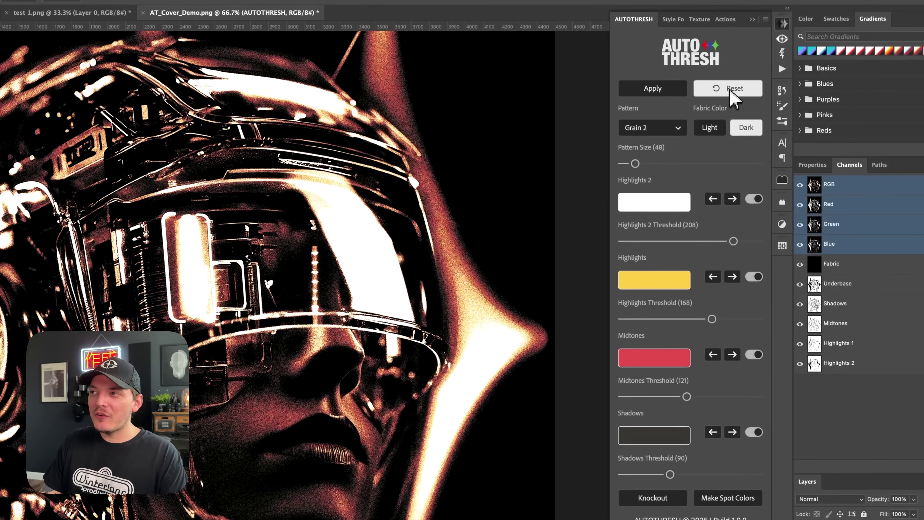
{"action": "left_click", "coordinate": [745, 63]}
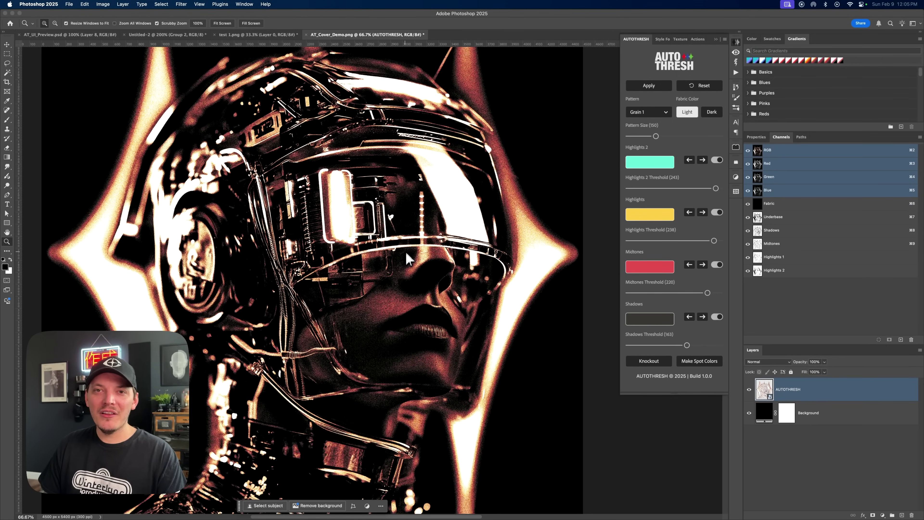
Step: Bring the test 1.png poster forward and apply the AutoThresh separation to it
{"action": "left_click", "coordinate": [269, 35]}
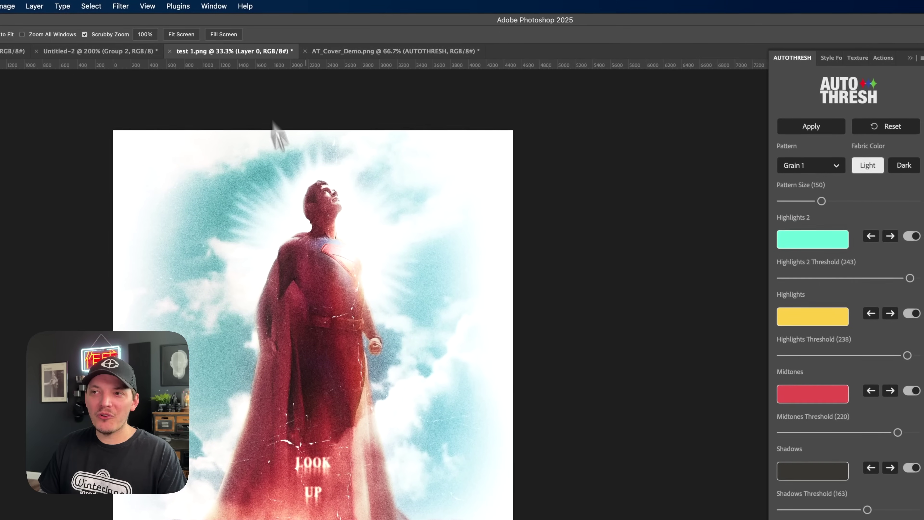
{"action": "left_click", "coordinate": [307, 173]}
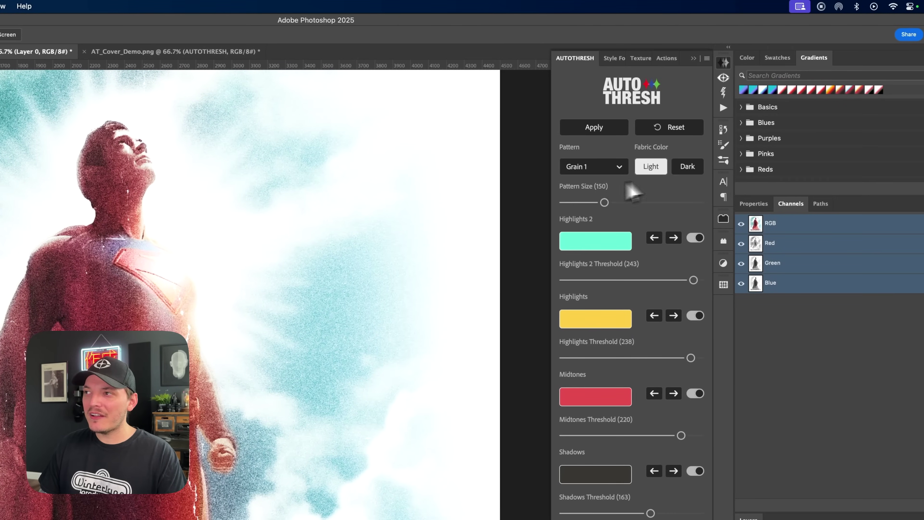
{"action": "left_click", "coordinate": [573, 131]}
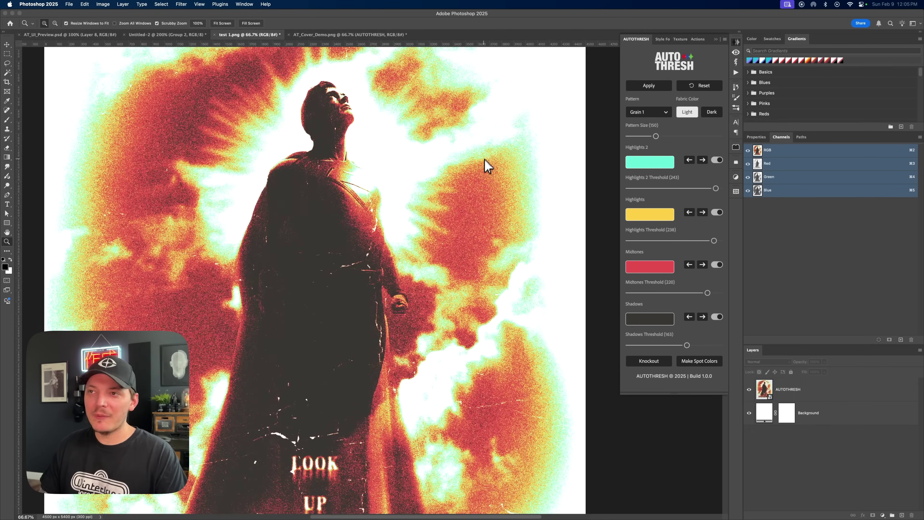
Step: Zoom in to inspect the separated Superman poster, then zoom out to see it whole
{"action": "left_click", "coordinate": [363, 160]}
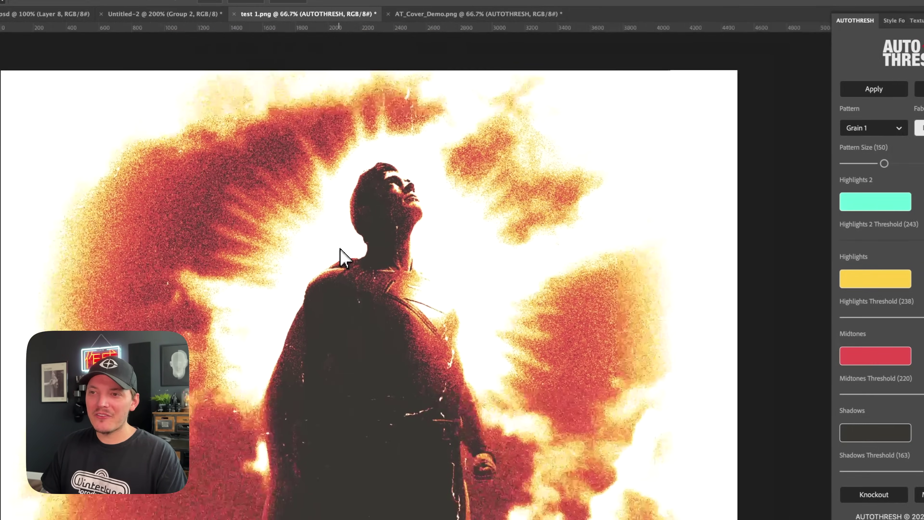
{"action": "key", "text": "ctrl+minus"}
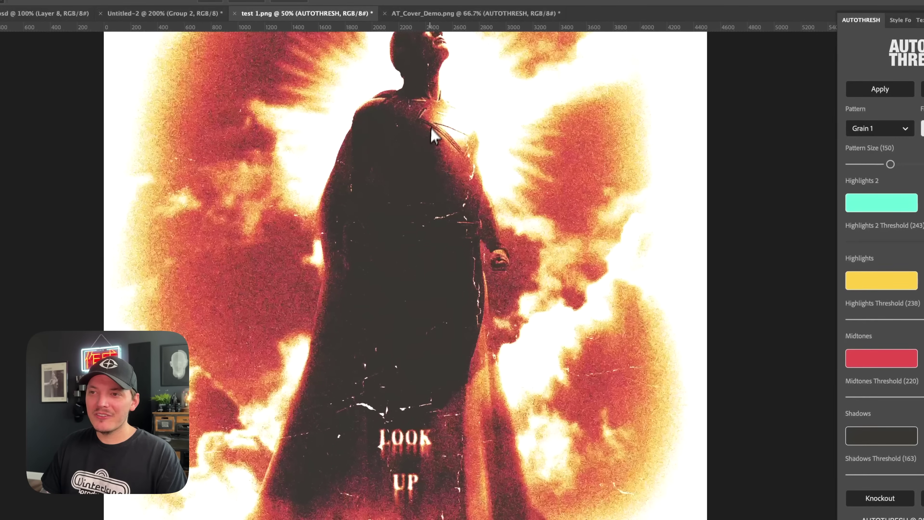
{"action": "scroll", "coordinate": [433, 135], "scroll_direction": "up", "scroll_amount": 3}
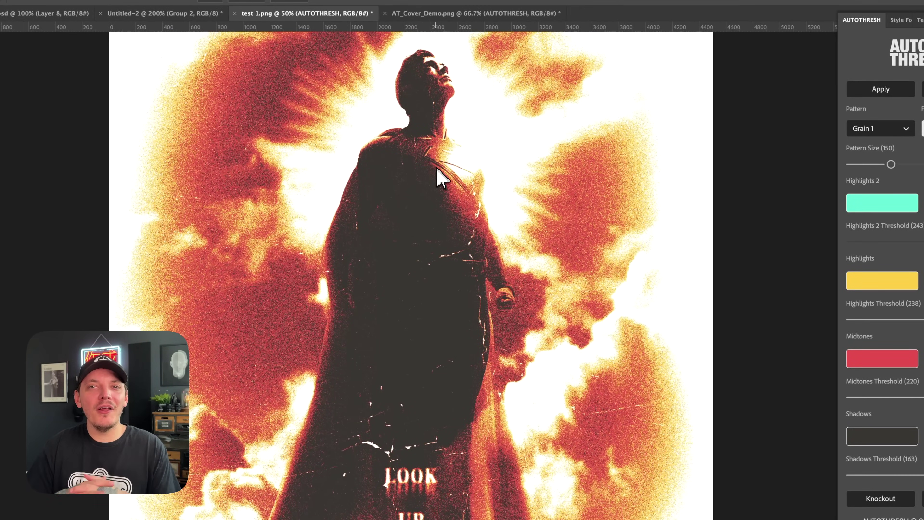